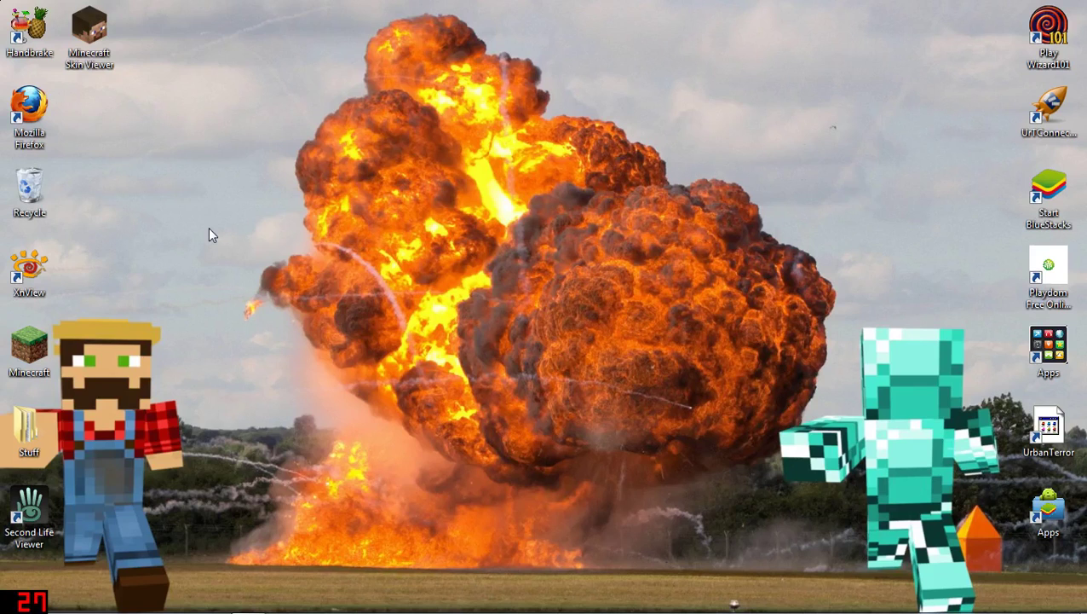
- Open the .minecraft folder in Roaming app data using the %appdata% run prompt
key("super+r")
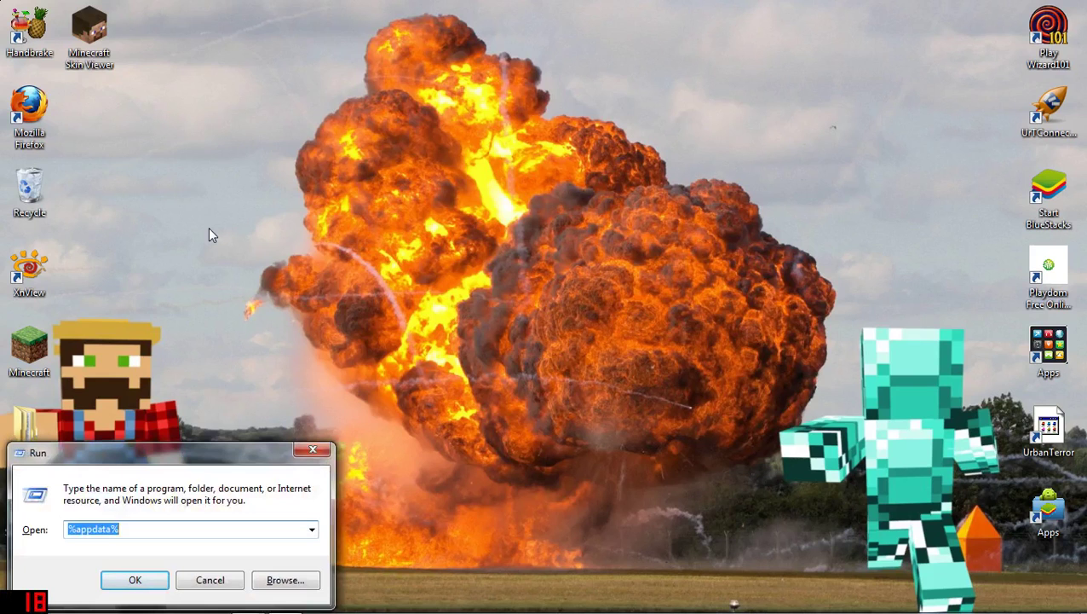
key("Return")
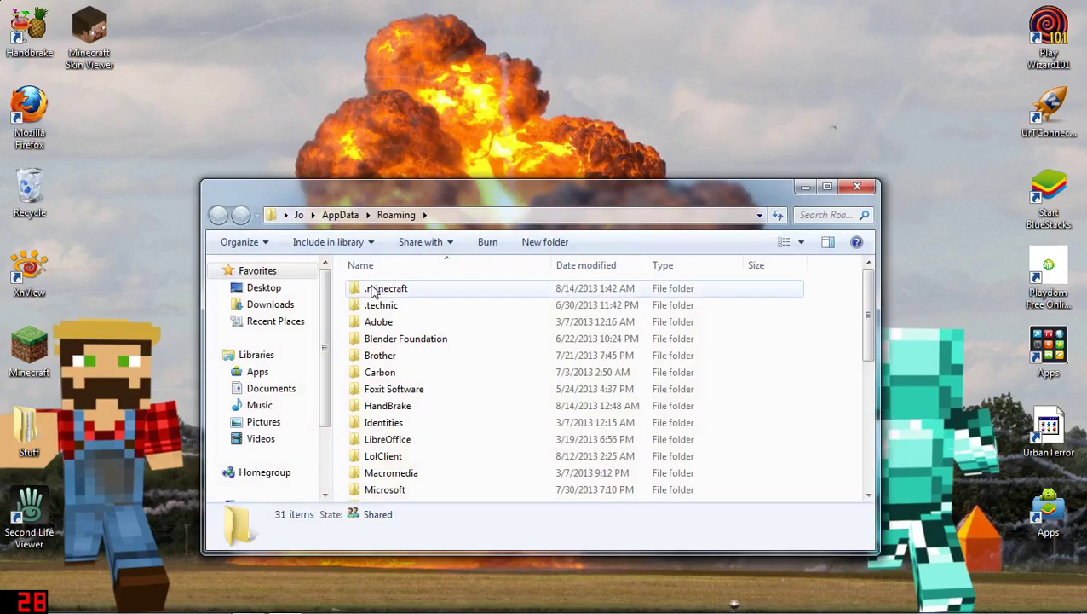
double_click(383, 294)
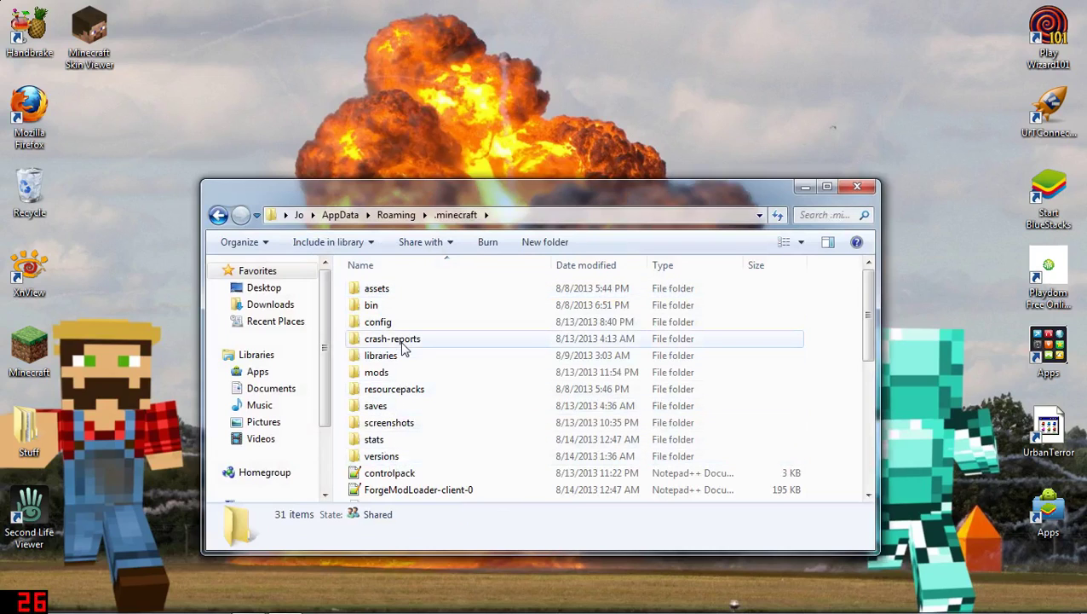
- Review the five mod files in the mods folder, then return to .minecraft and select versions
left_click(397, 375)
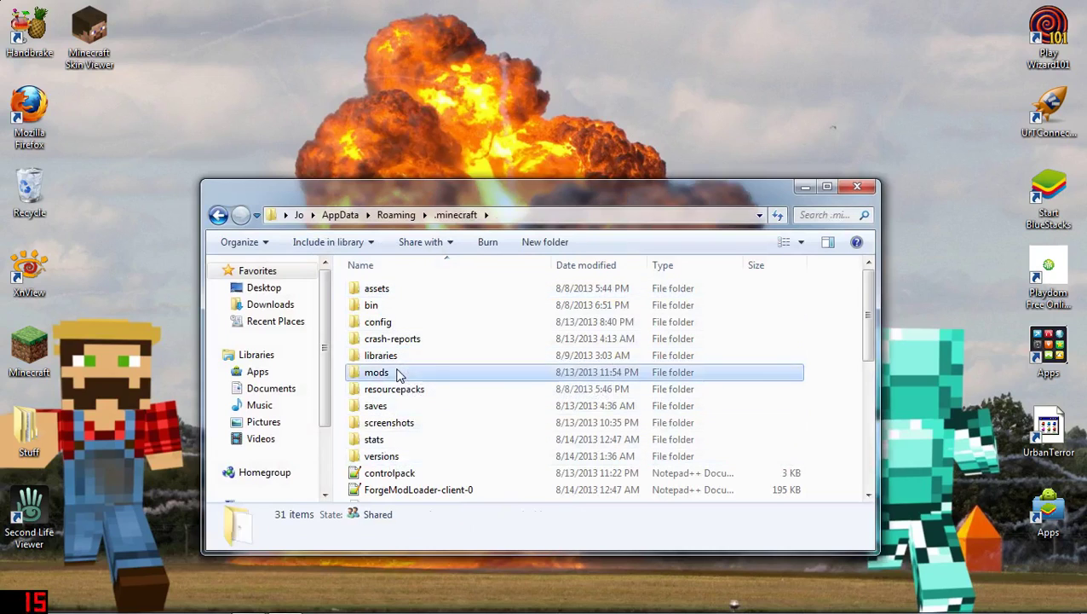
double_click(397, 375)
left_click_drag(397, 375, 450, 315)
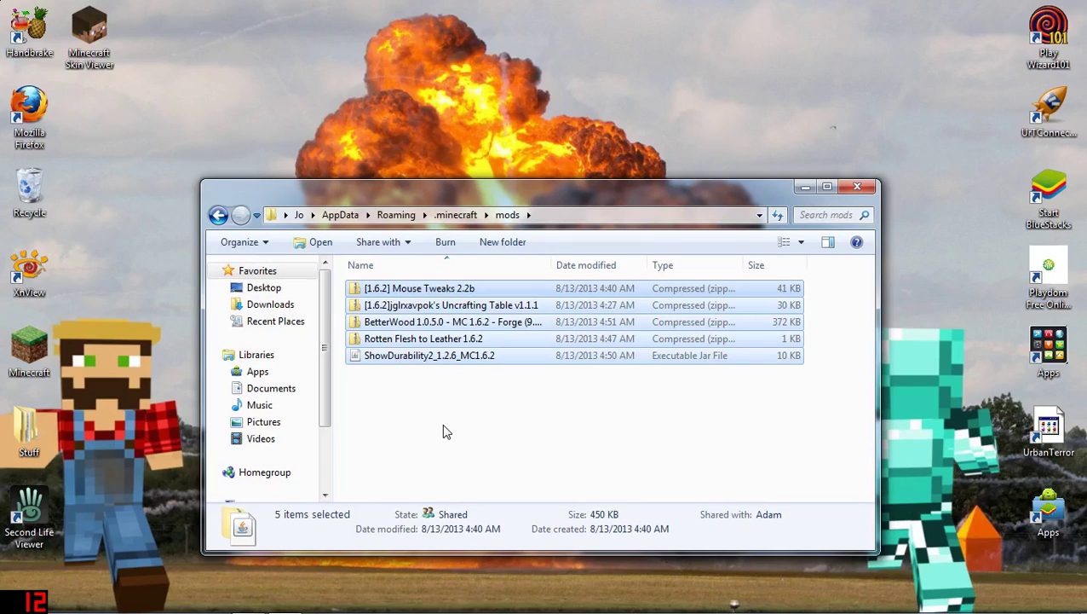
left_click(219, 216)
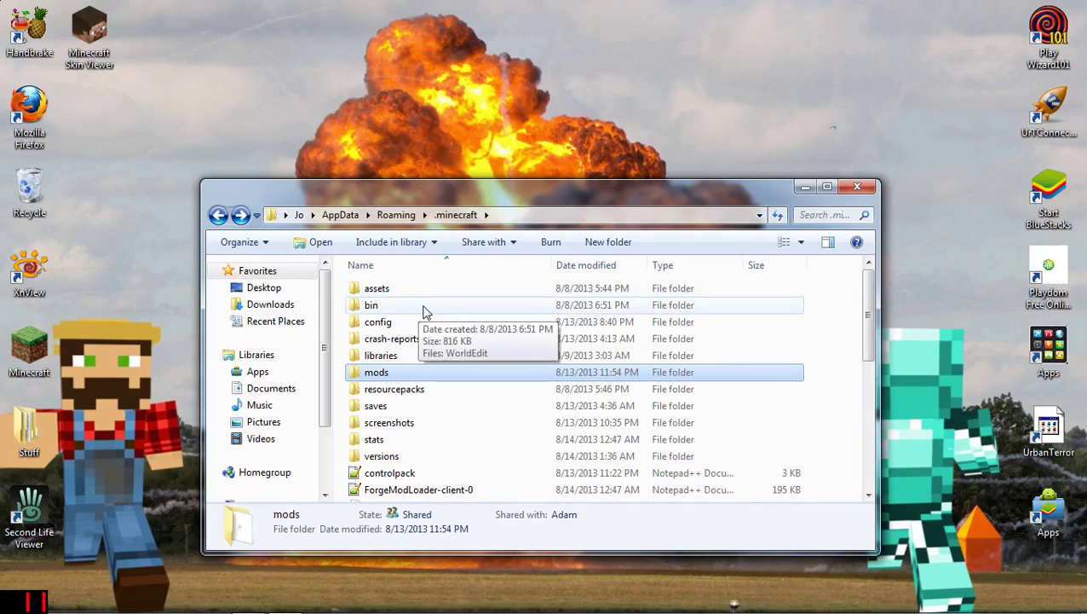
double_click(405, 380)
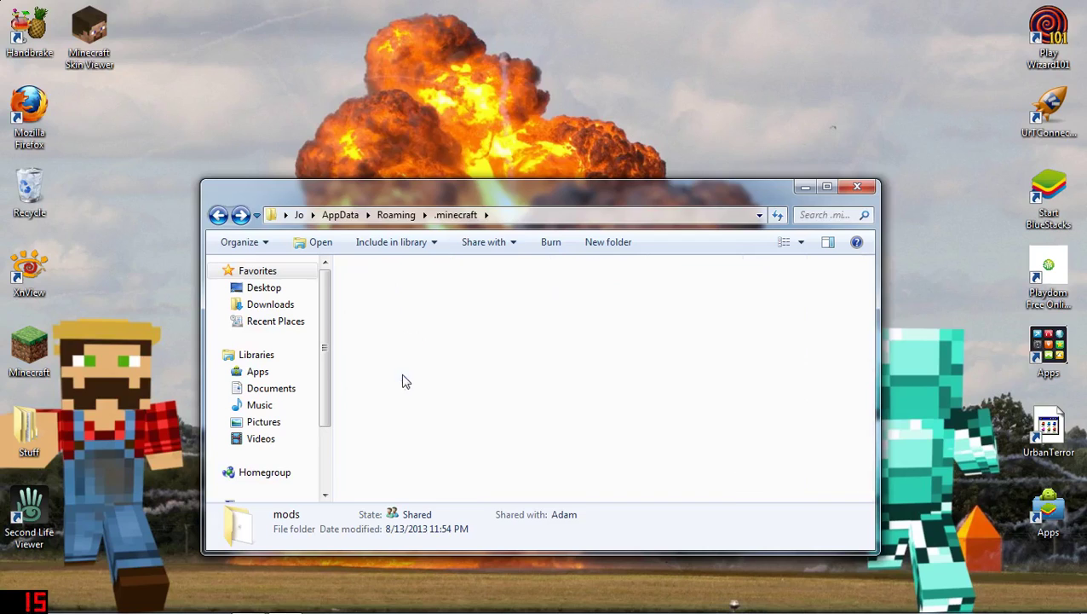
left_click(219, 214)
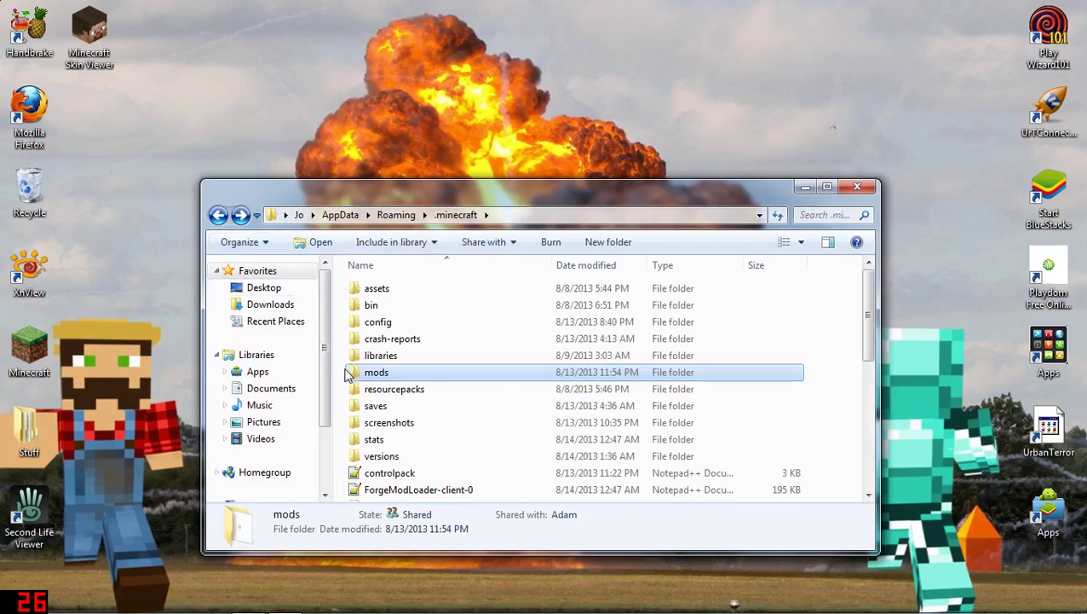
left_click(417, 470)
- Open versions and send the old Tony folder to the Recycle Bin
double_click(417, 458)
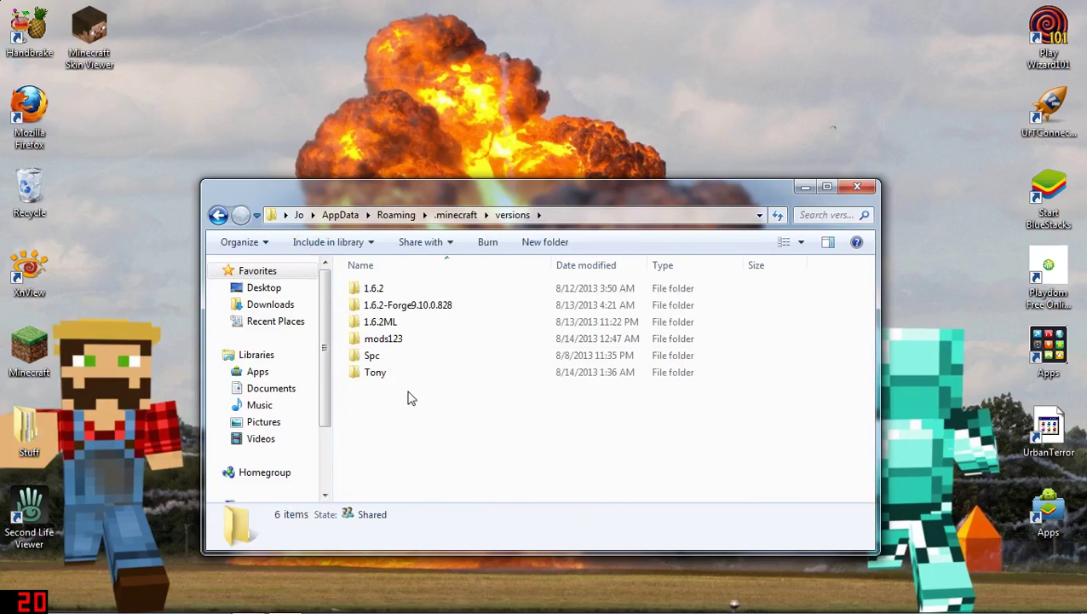
left_click(429, 307)
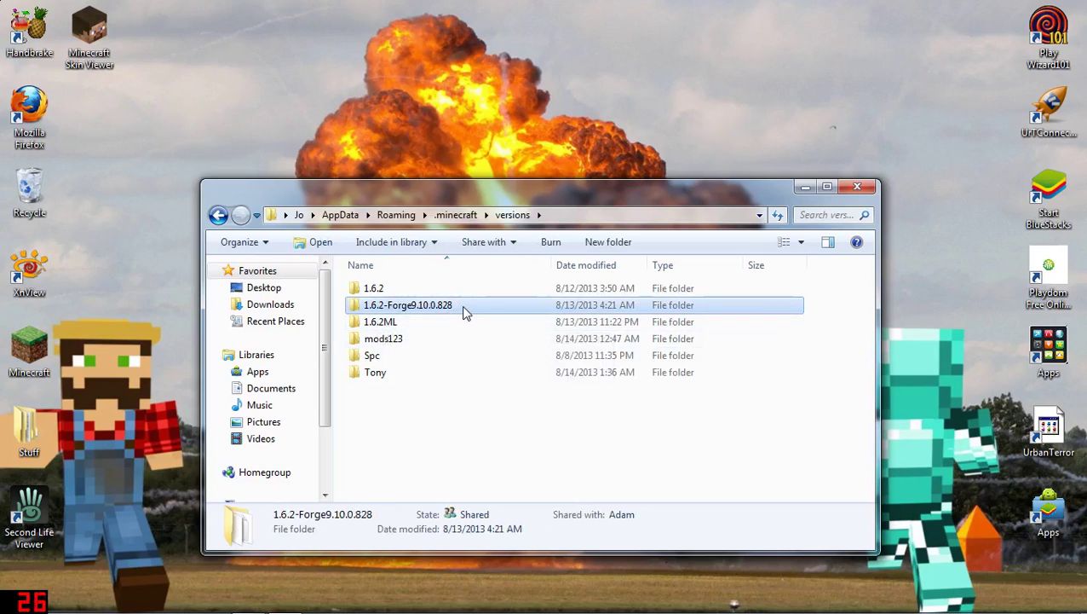
right_click(438, 312)
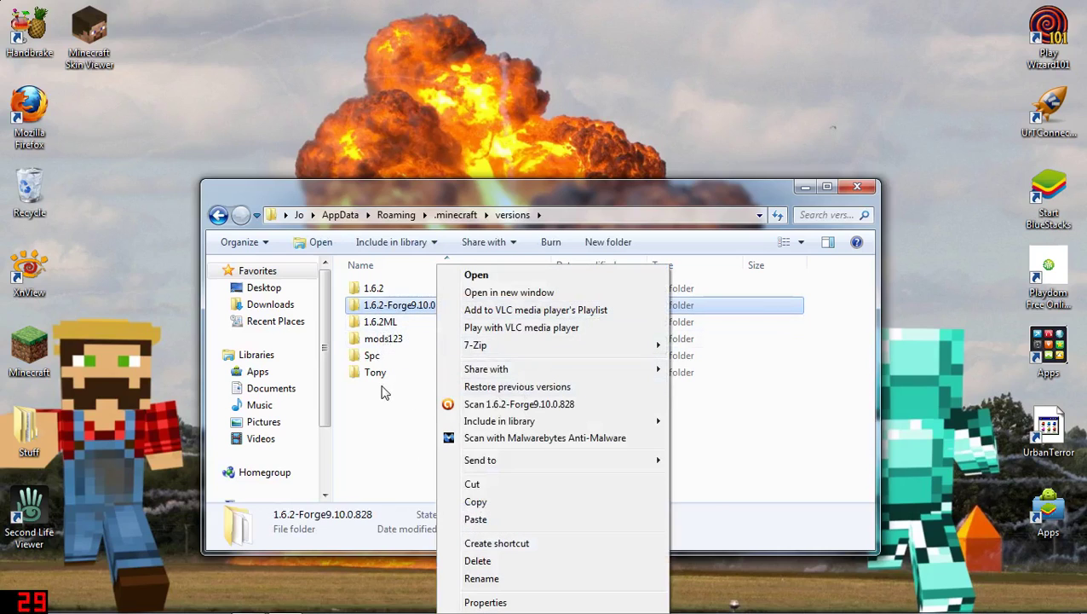
right_click(382, 375)
left_click(422, 324)
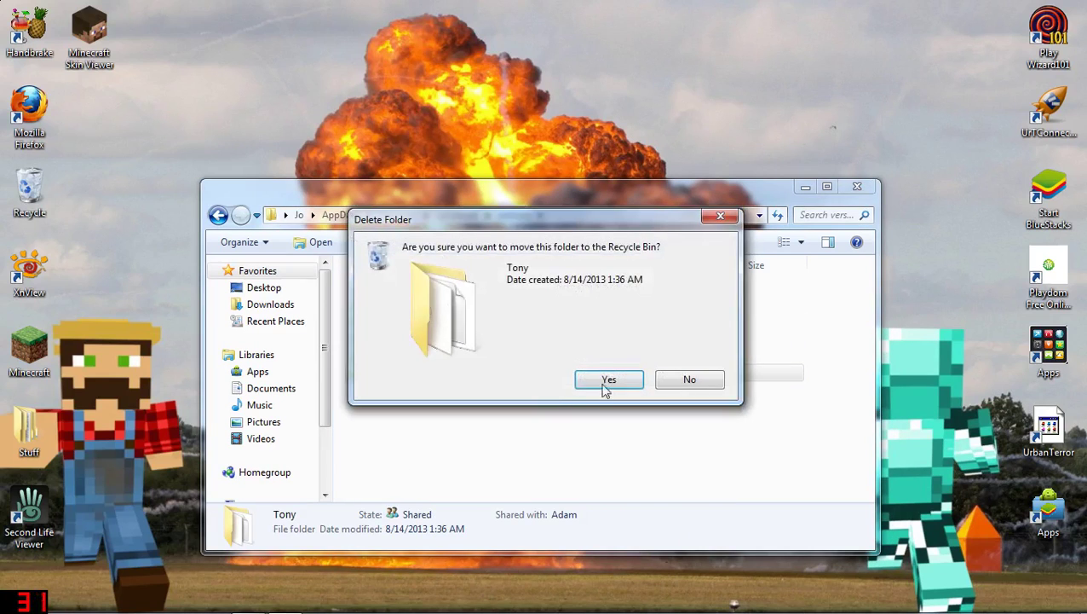
left_click(598, 384)
- Duplicate the 1.6.2-Forge9.10.0.828 folder inside versions with copy and paste
right_click(413, 306)
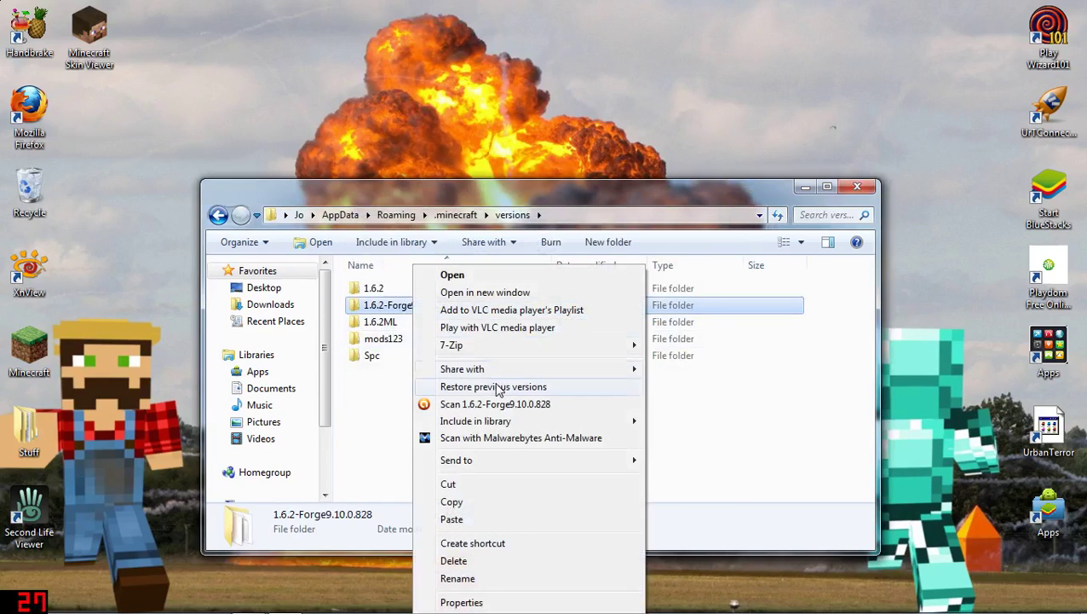
left_click(491, 503)
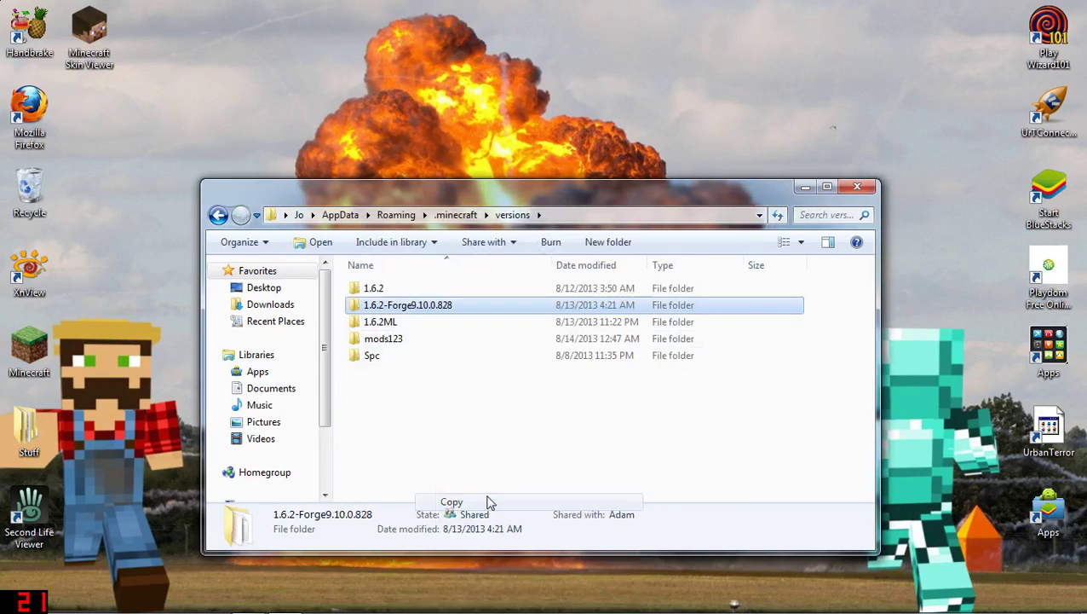
right_click(406, 424)
left_click(458, 305)
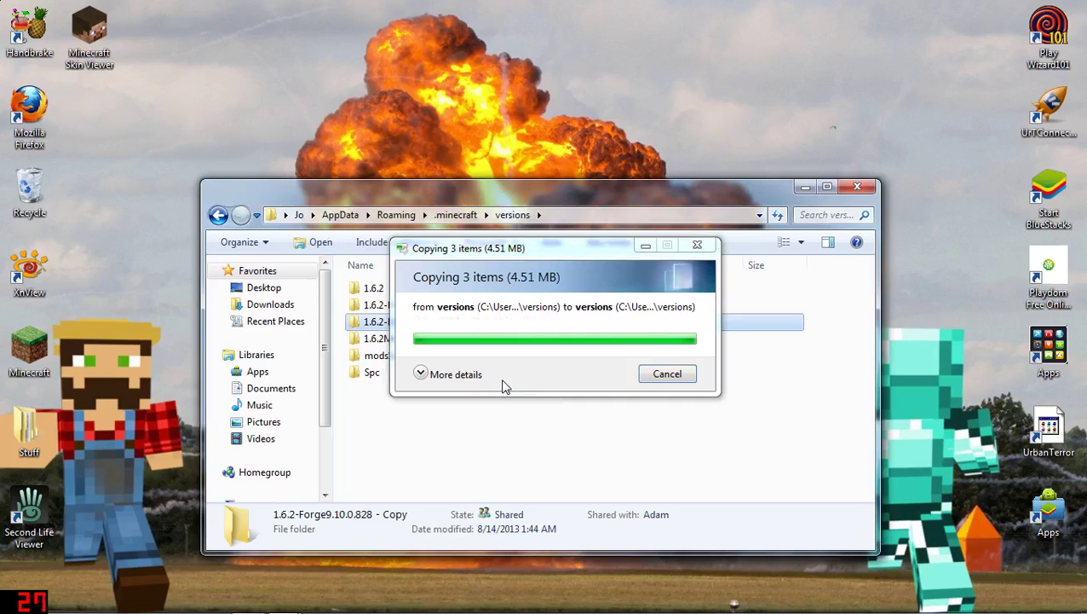
- Rename '1.6.2-Forge9.10.0.828 - Copy' to Tony and open that folder
right_click(476, 308)
left_click(456, 331)
right_click(456, 327)
left_click(524, 580)
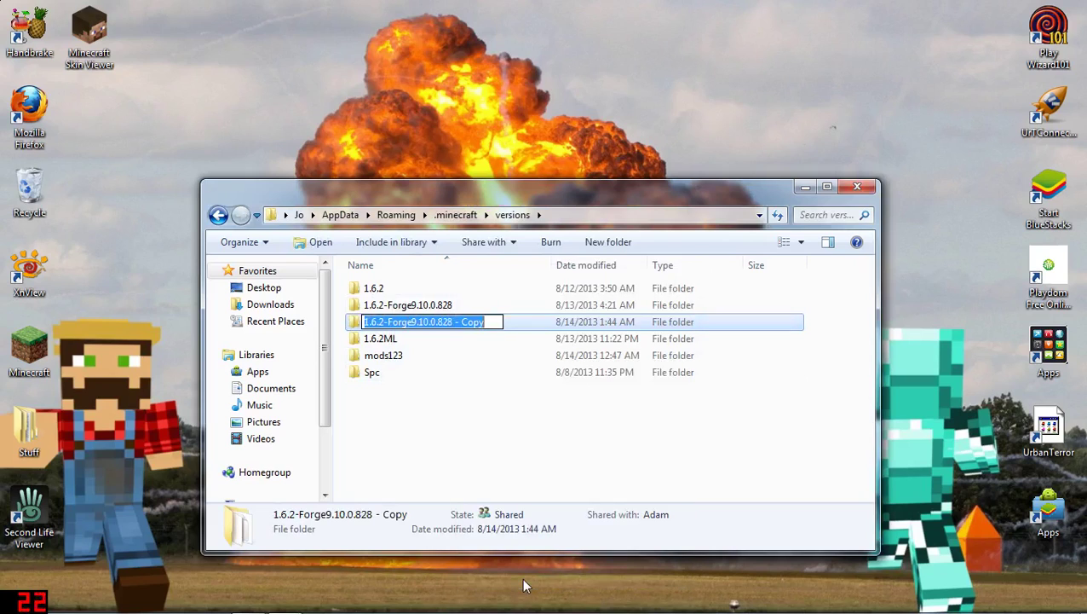
key("BackSpace")
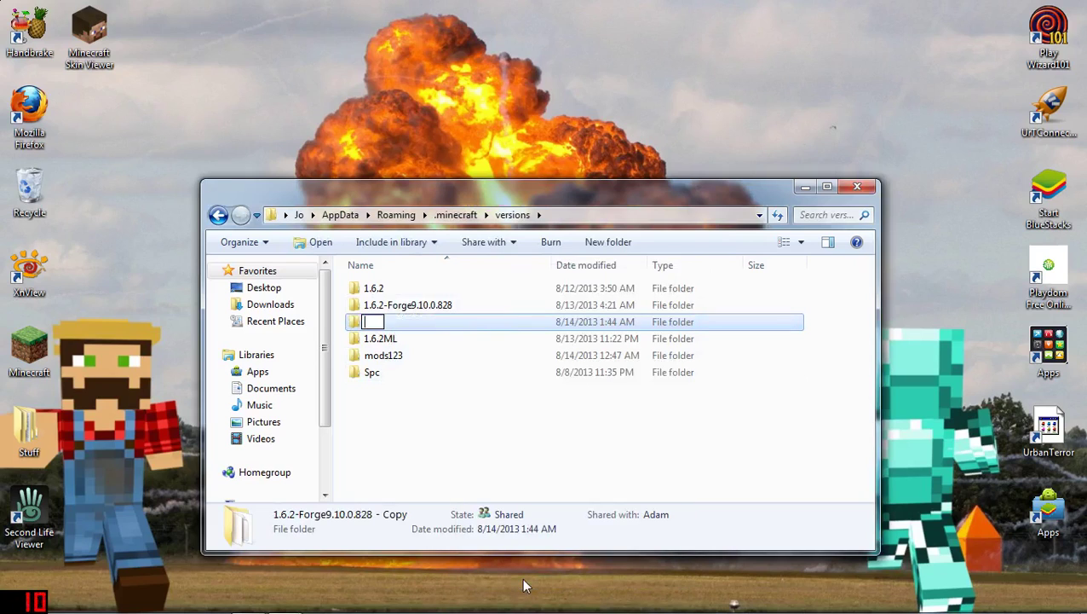
type("Tony")
left_click(510, 446)
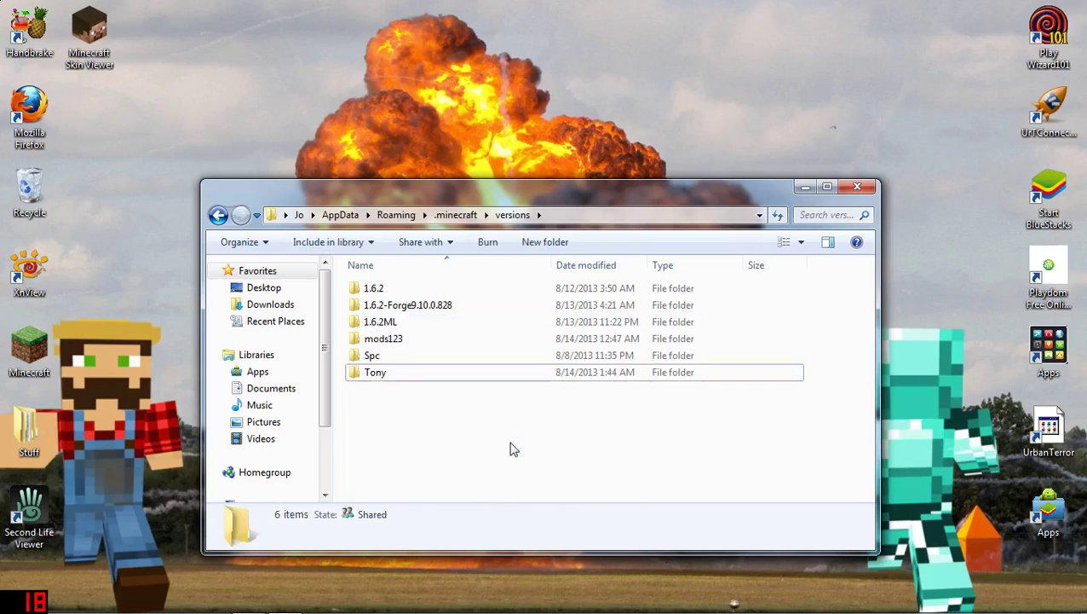
double_click(403, 382)
- Rename the 1.6.2-Forge9.10.0.828 jar to Tony
right_click(396, 289)
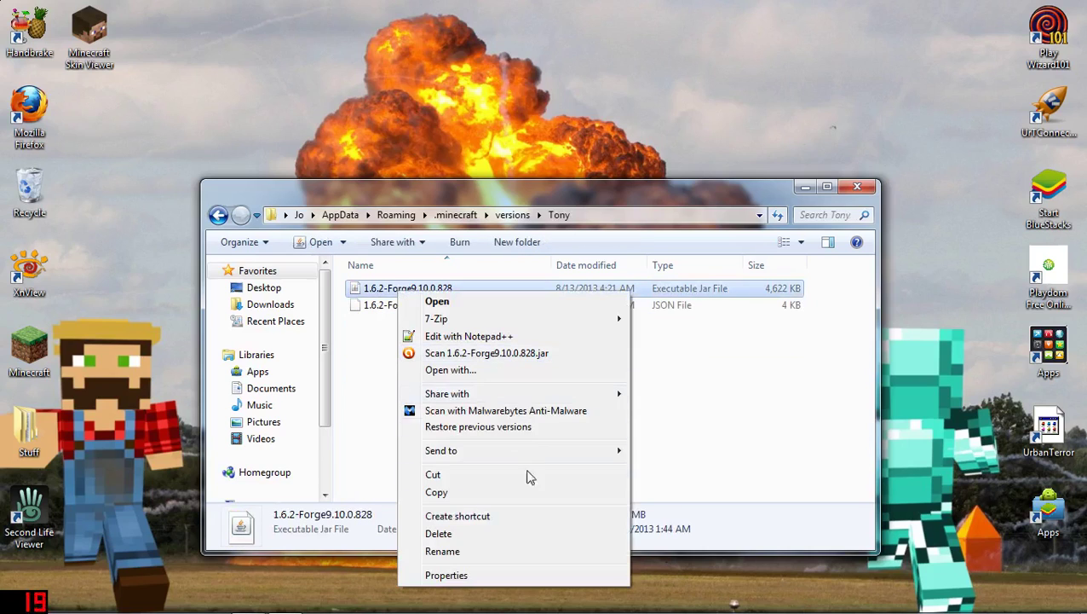
left_click(522, 550)
key("BackSpace")
type("Tony")
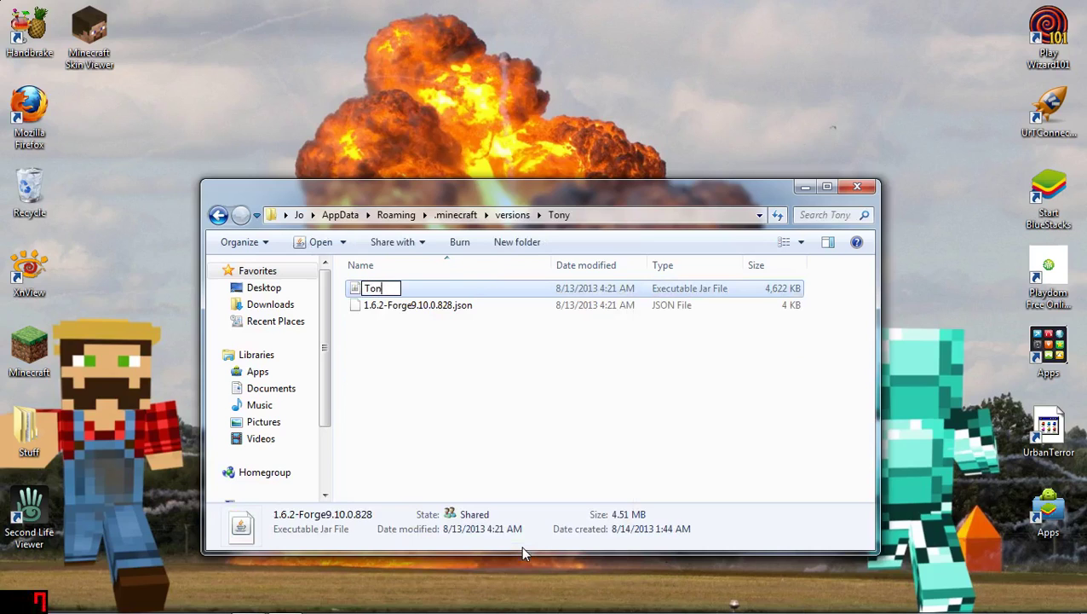
left_click(435, 408)
- Rename the JSON file to Tony.json and reopen the Tony folder
right_click(438, 289)
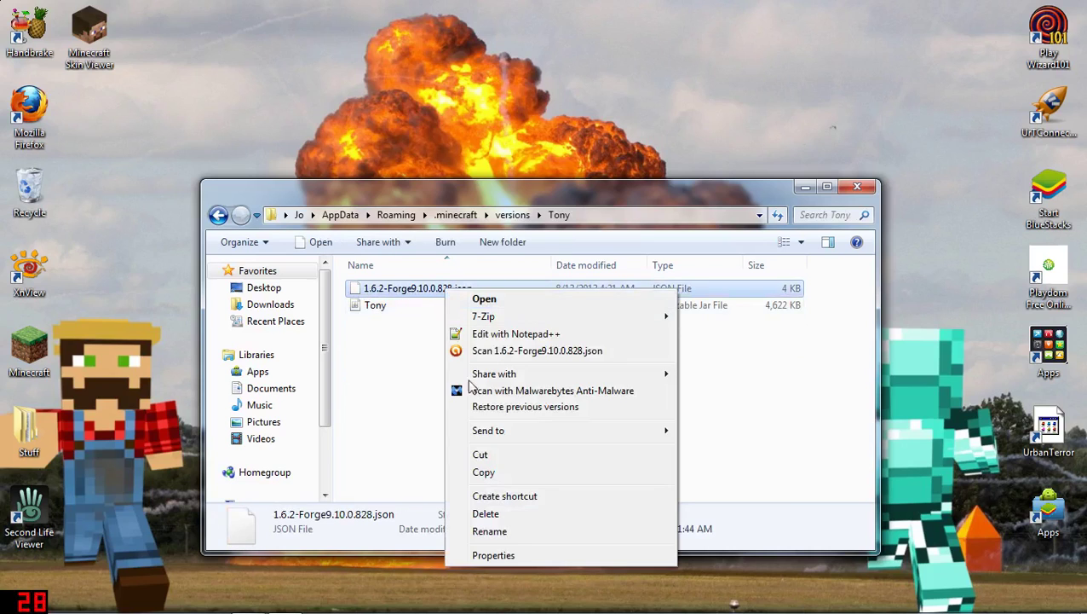
left_click(512, 544)
type("Tony")
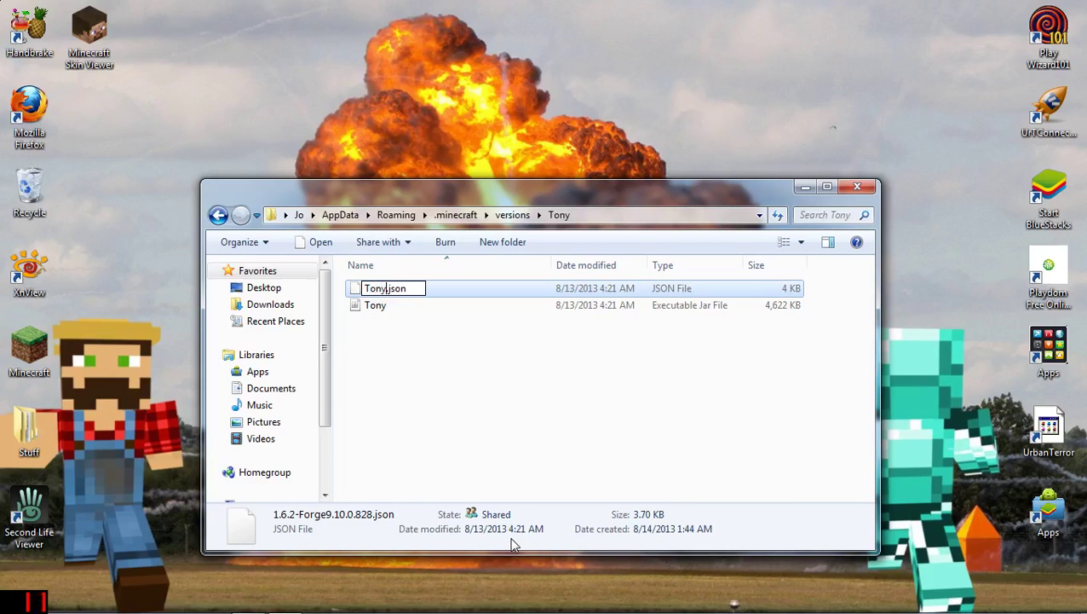
left_click(429, 359)
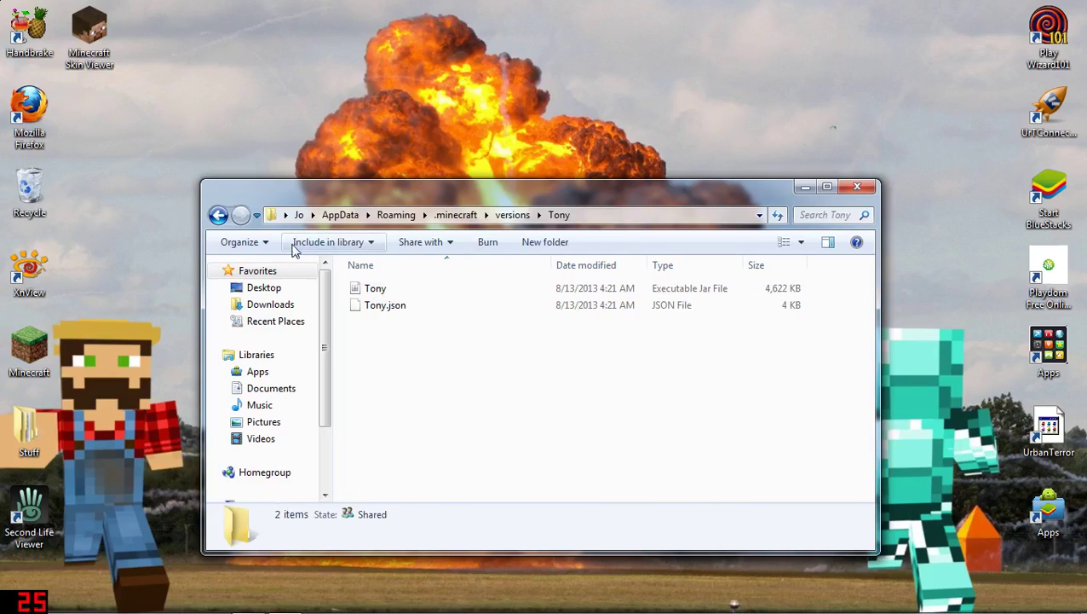
left_click(225, 219)
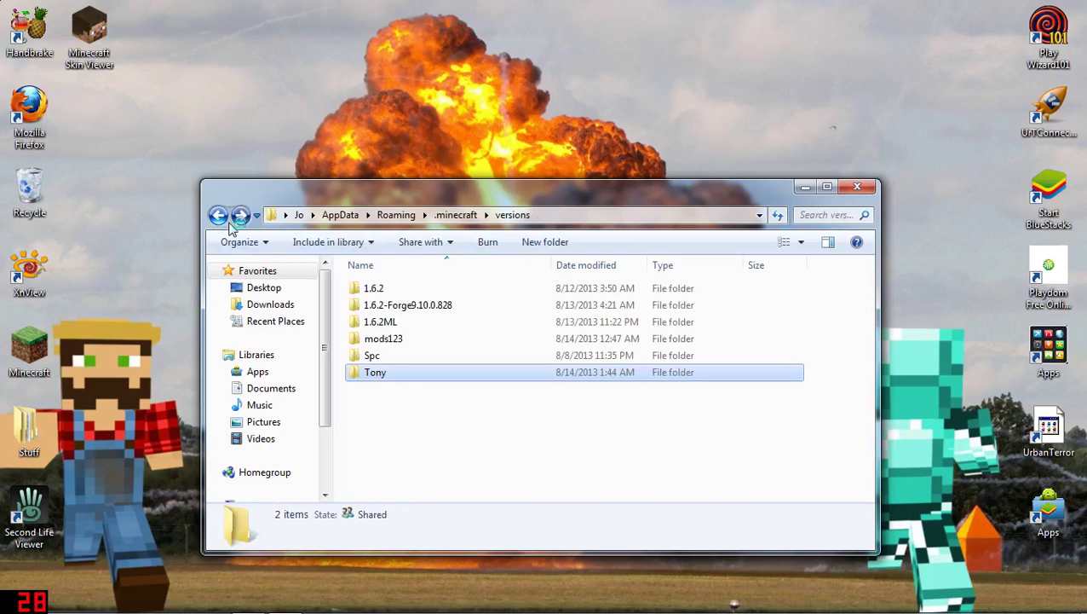
double_click(389, 376)
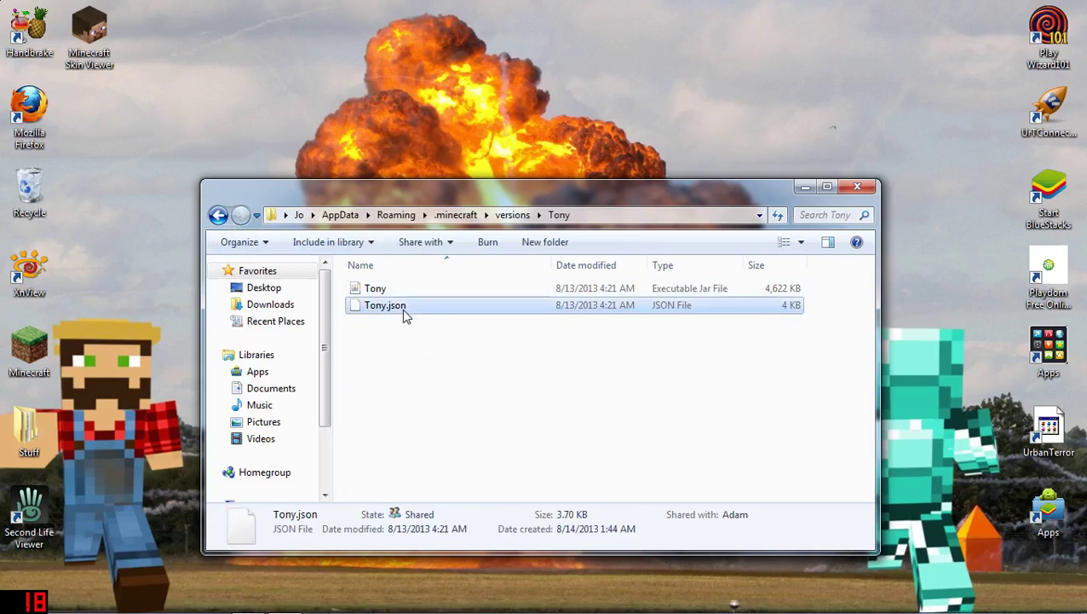
right_click(403, 312)
- Open Tony.json in Notepad++ and find the "id" entry
left_click(509, 359)
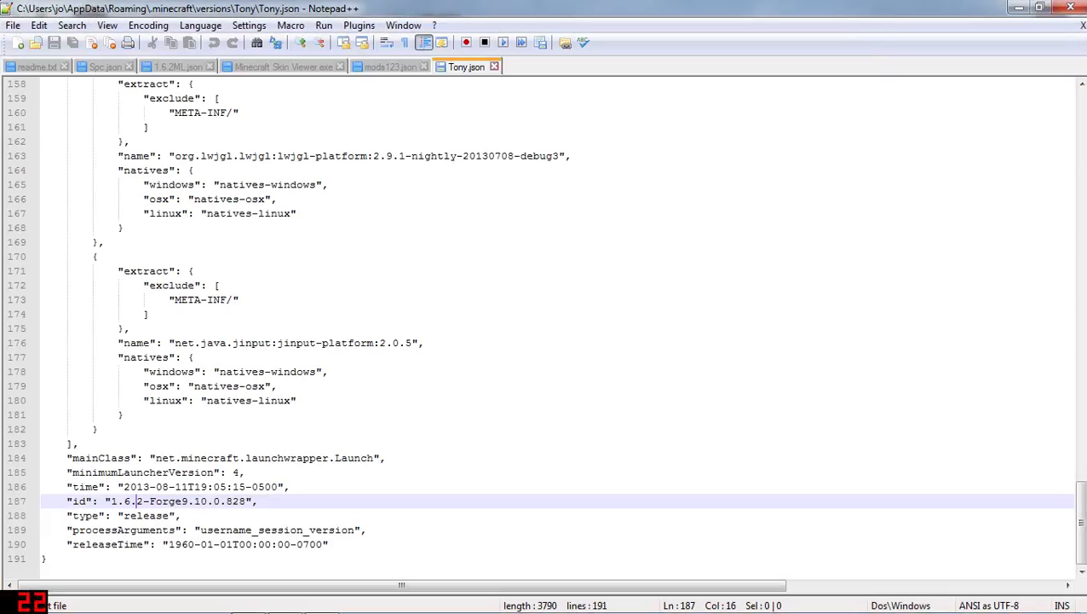
scroll(554, 324, "up", 5)
scroll(554, 323, "down", 5)
key("shift+Right")
key("ctrl+f")
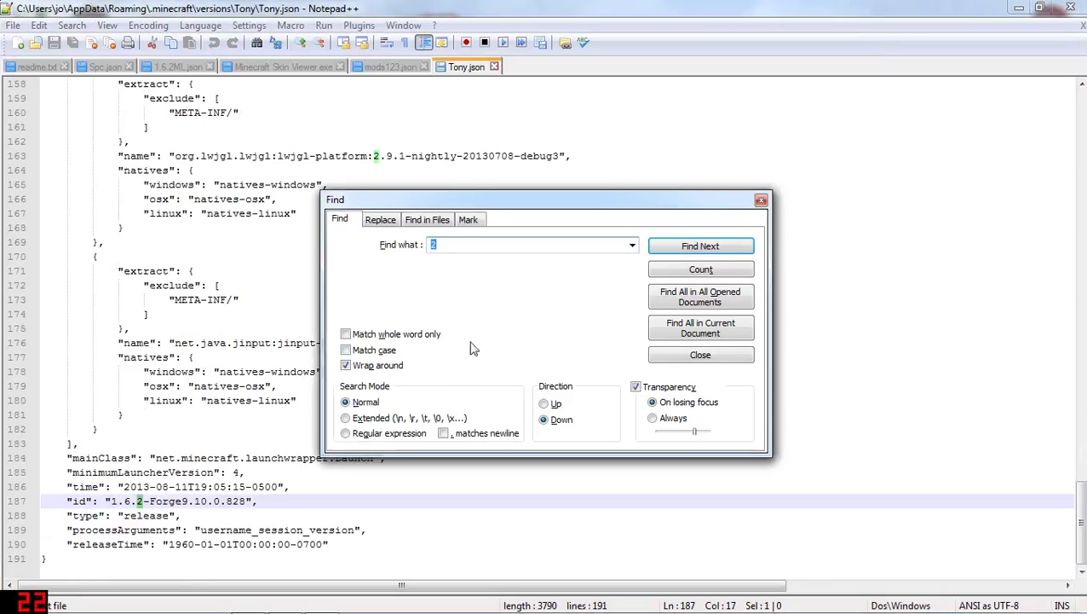
type("id")
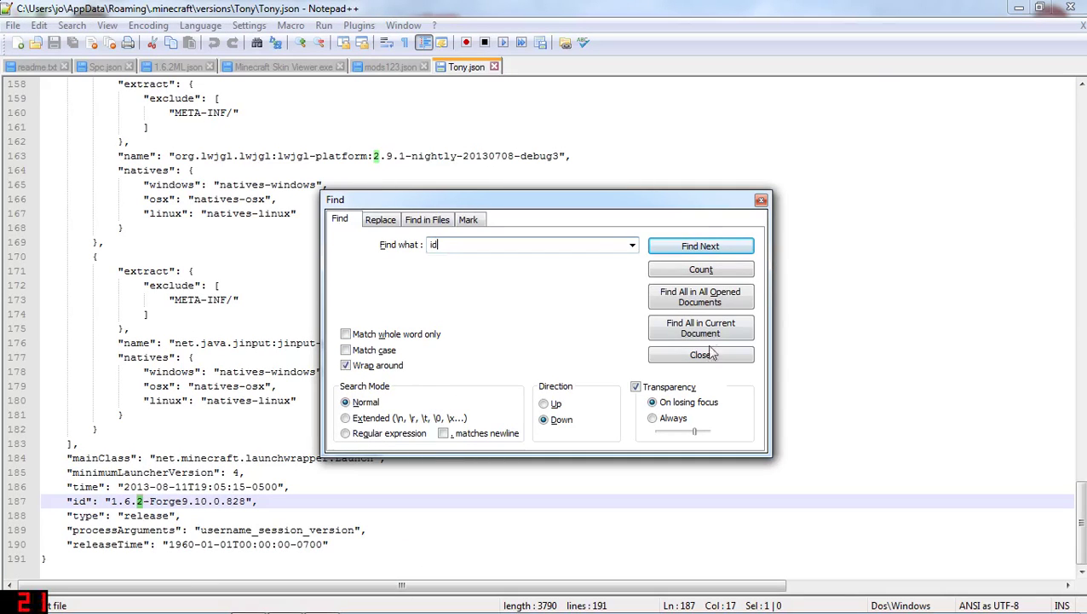
left_click(706, 244)
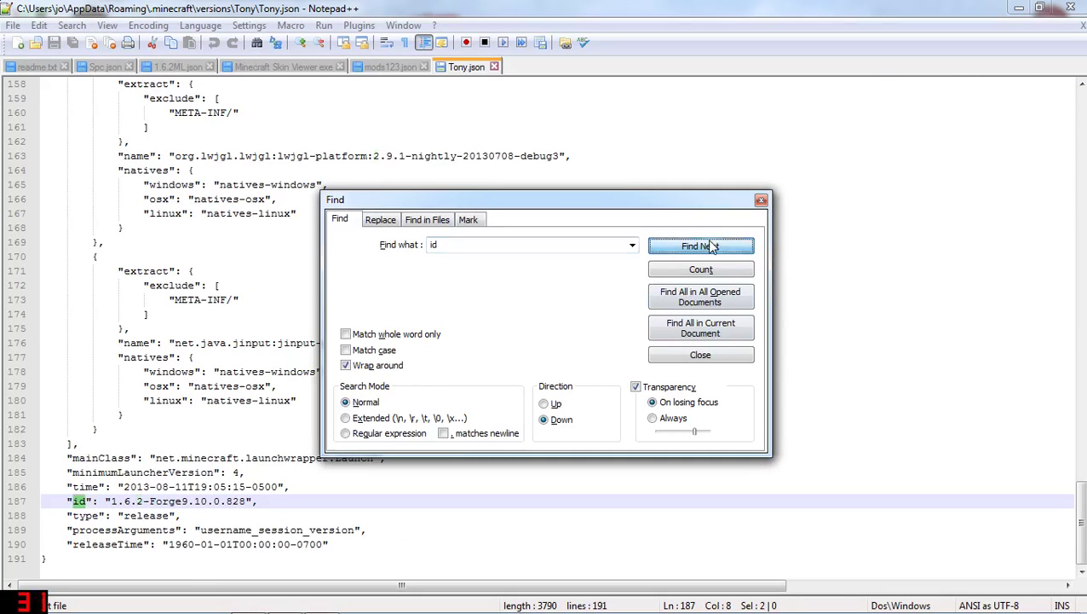
left_click(761, 200)
- Replace the id value 1.6.2-Forge9.10.0.828 with Tony and save the file
left_click(246, 501)
key("BackSpace")
key("BackSpace")
key("BackSpace")
key("BackSpace")
key("BackSpace")
key("BackSpace")
key("BackSpace")
key("BackSpace")
key("BackSpace")
key("BackSpace")
key("BackSpace")
key("BackSpace")
key("BackSpace")
key("BackSpace")
key("BackSpace")
key("BackSpace")
key("BackSpace")
key("BackSpace")
key("BackSpace")
key("BackSpace")
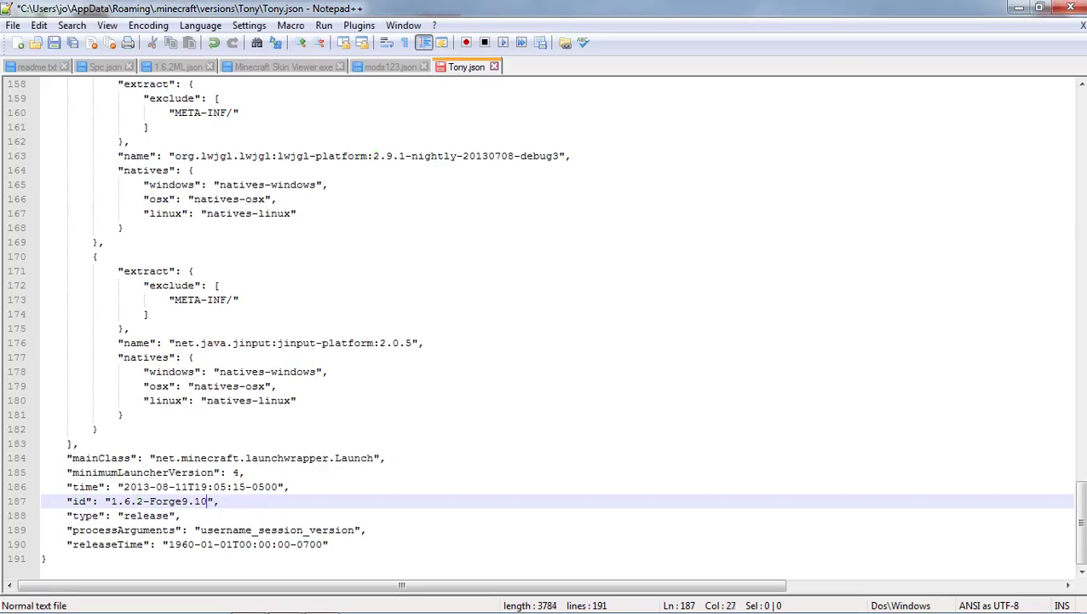
key("BackSpace")
type("Tony")
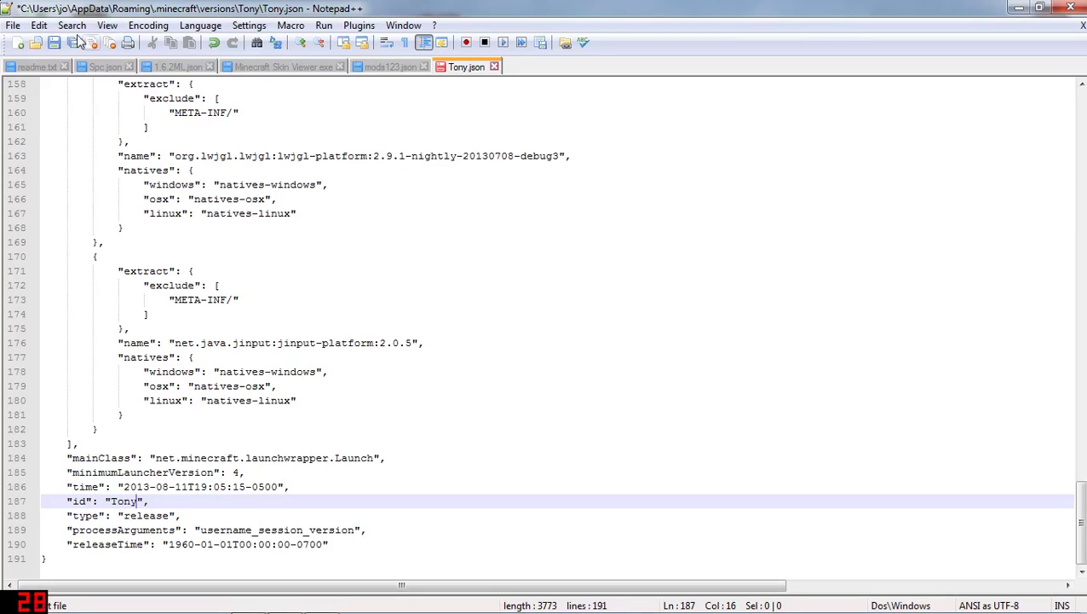
left_click(54, 43)
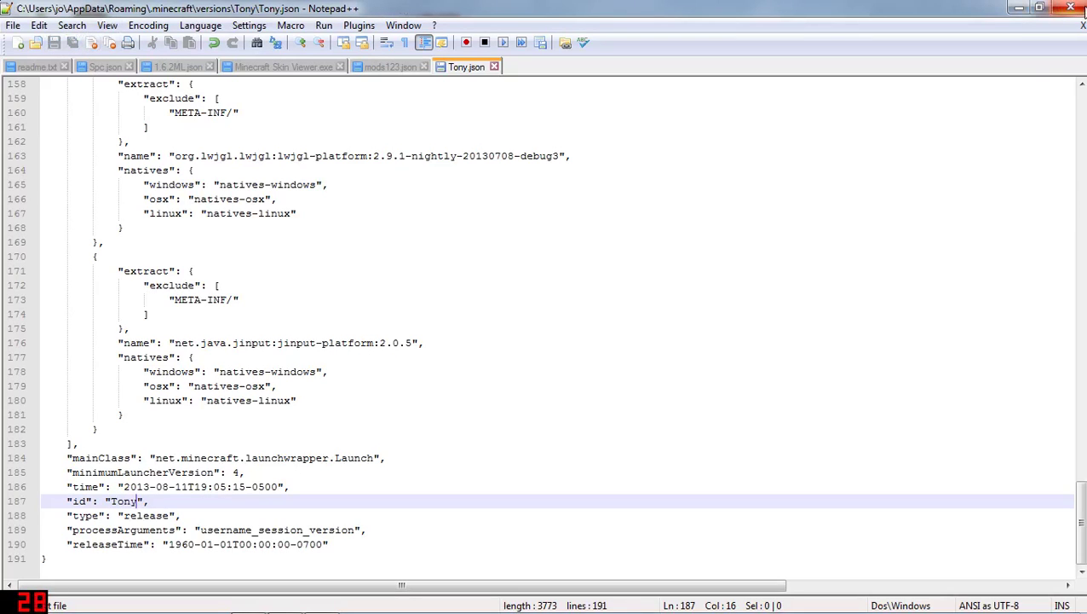
left_click(13, 26)
- Close Notepad++ and open the Tony jar as an archive in 7-Zip
left_click(14, 26)
left_click(1072, 8)
right_click(375, 288)
mouse_move(437, 311)
left_click(716, 371)
left_click(828, 358)
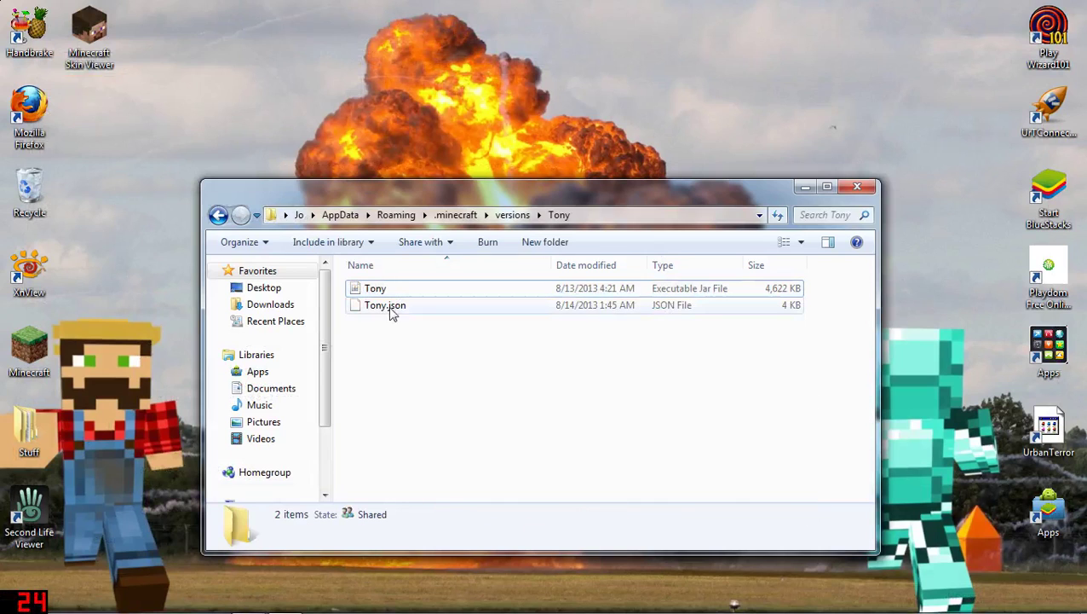
right_click(396, 293)
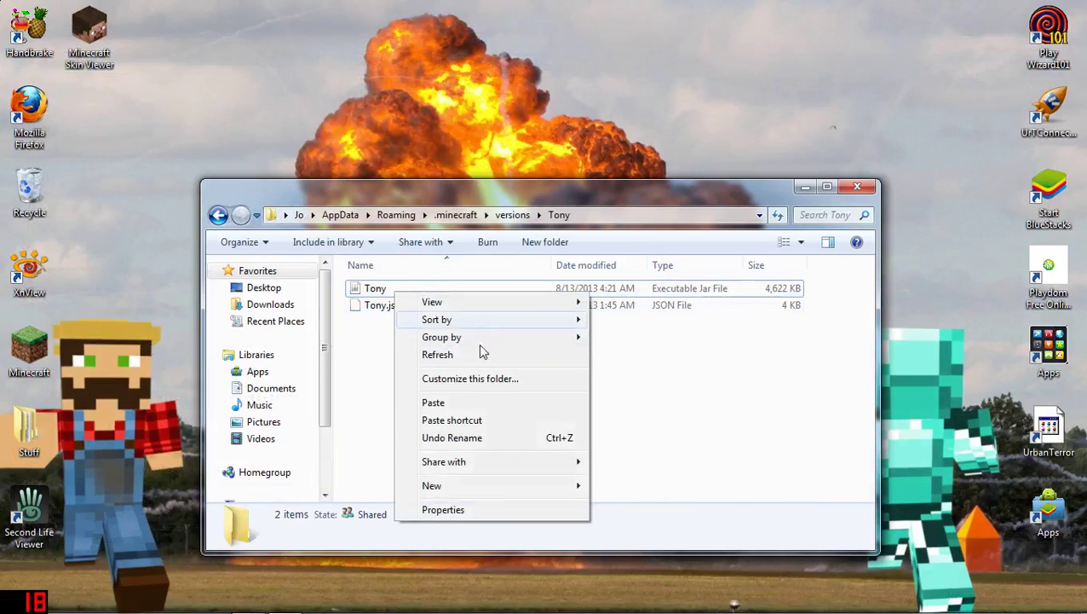
right_click(359, 289)
mouse_move(461, 315)
left_click(643, 321)
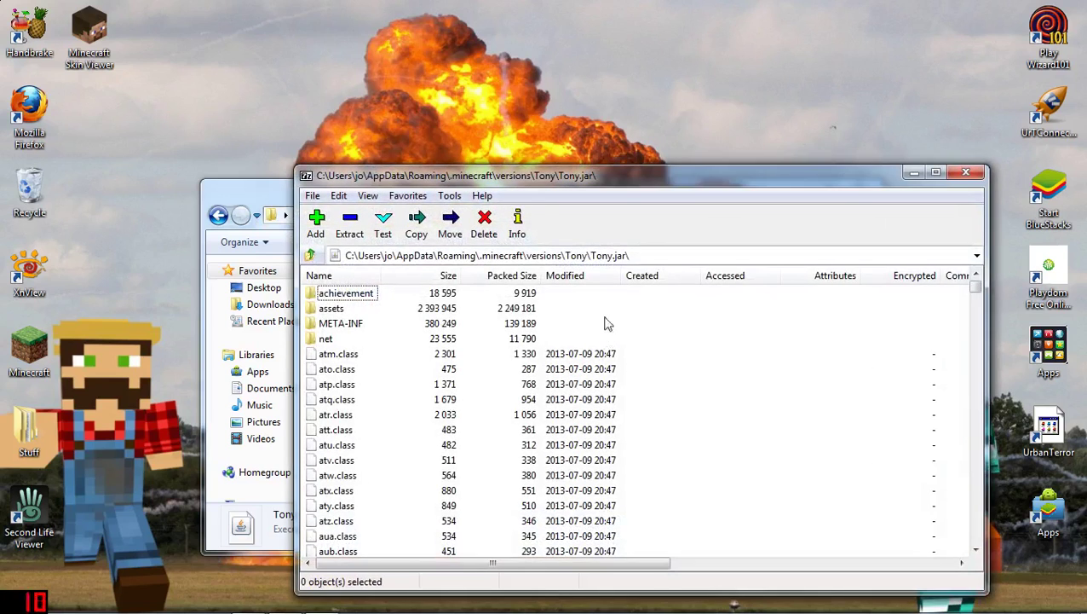
- Inspect the META-INF folder in Tony.jar, then delete it from the archive
right_click(339, 323)
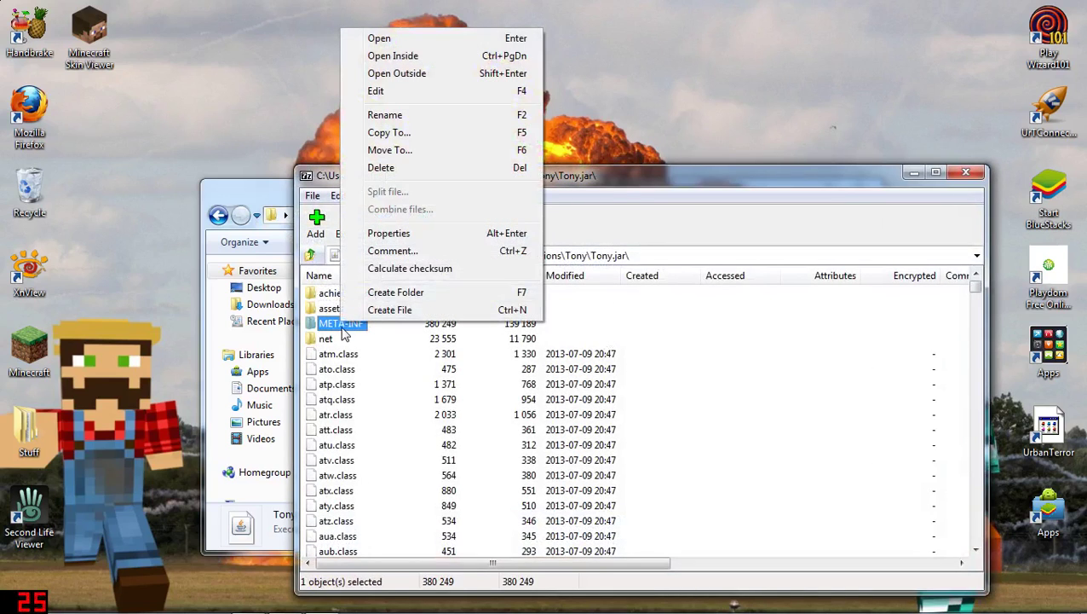
key("Return")
left_click_drag(339, 338, 358, 306)
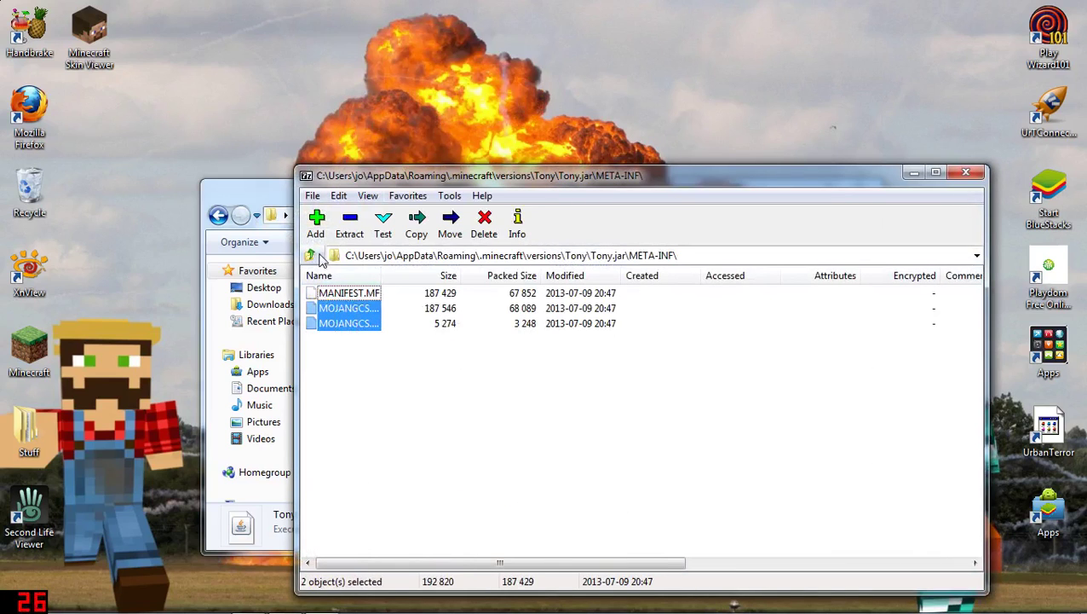
left_click(310, 255)
key("Delete")
key("Return")
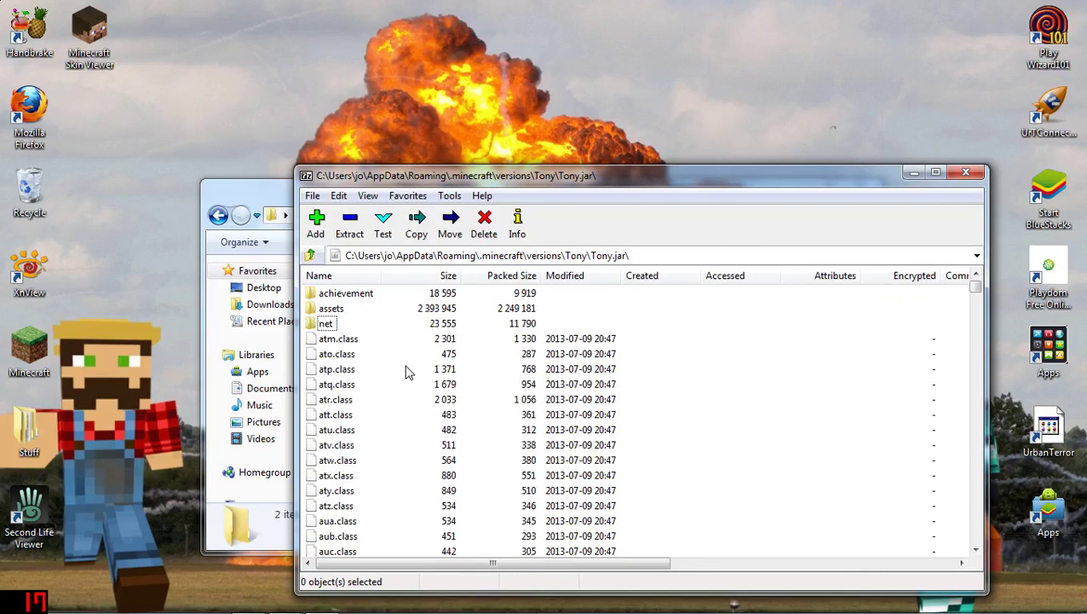
- Close 7-Zip and the Explorer window, leaving the desktop
left_click(310, 255)
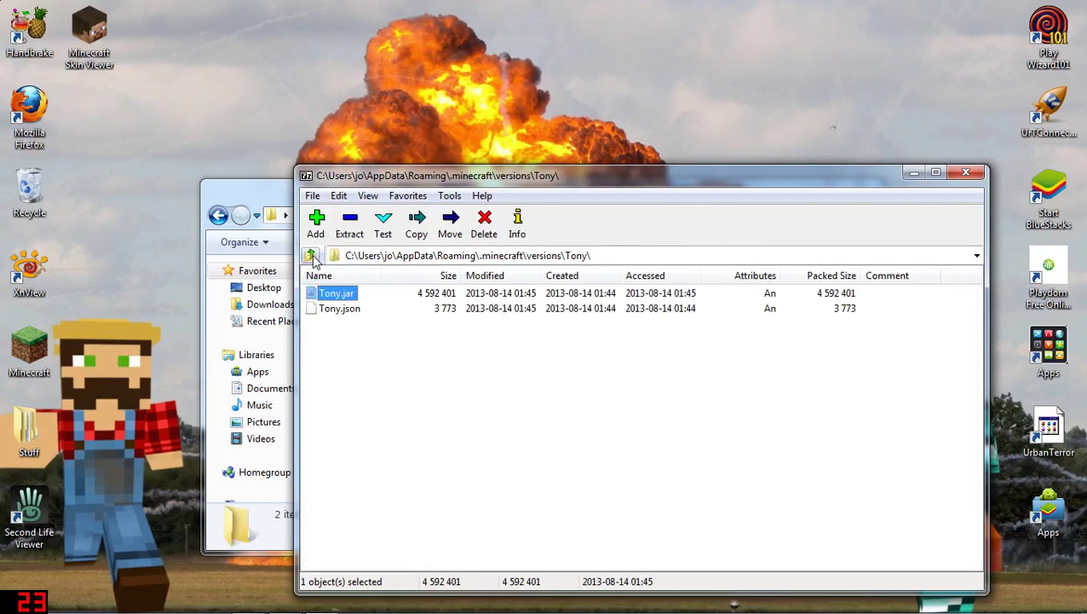
left_click(966, 172)
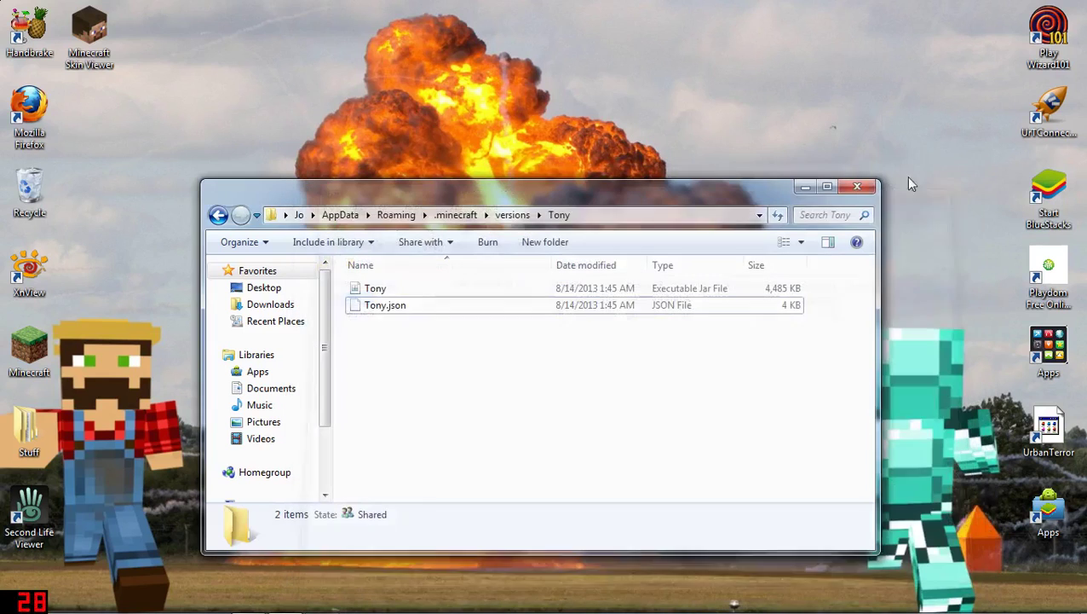
left_click(218, 215)
left_click(857, 187)
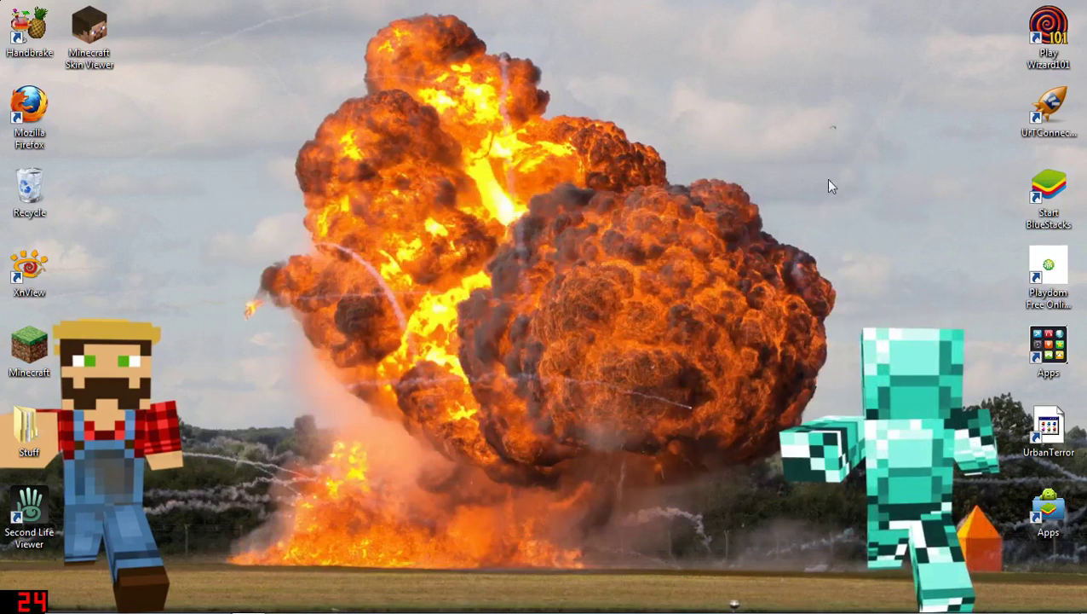
- Launch the Minecraft Launcher from its taskbar icon
mouse_move(119, 606)
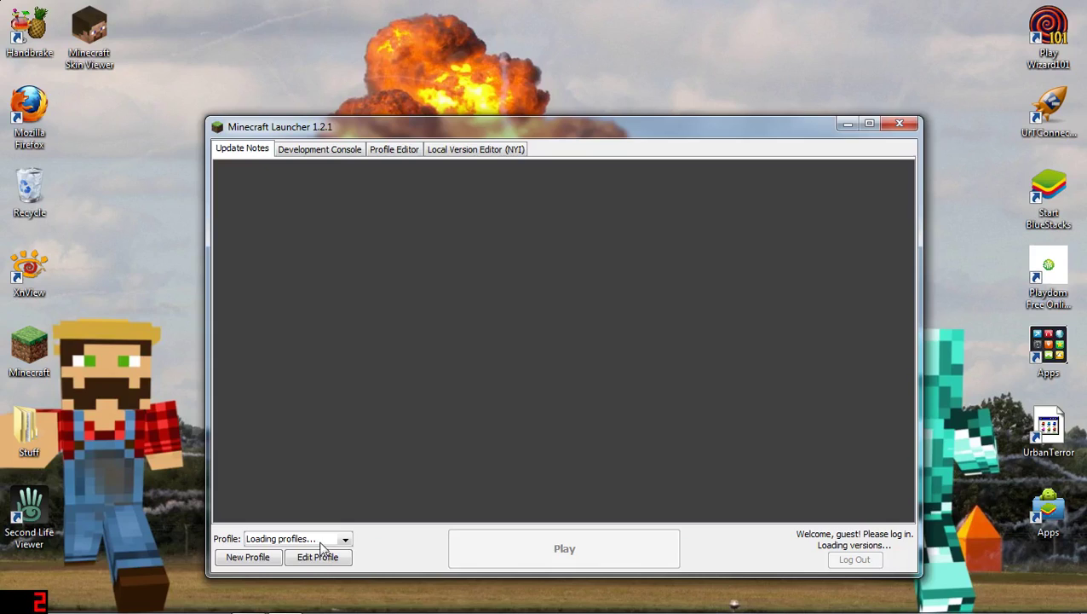
- Edit the current profile and save it with release Tony still as its version
mouse_move(65, 604)
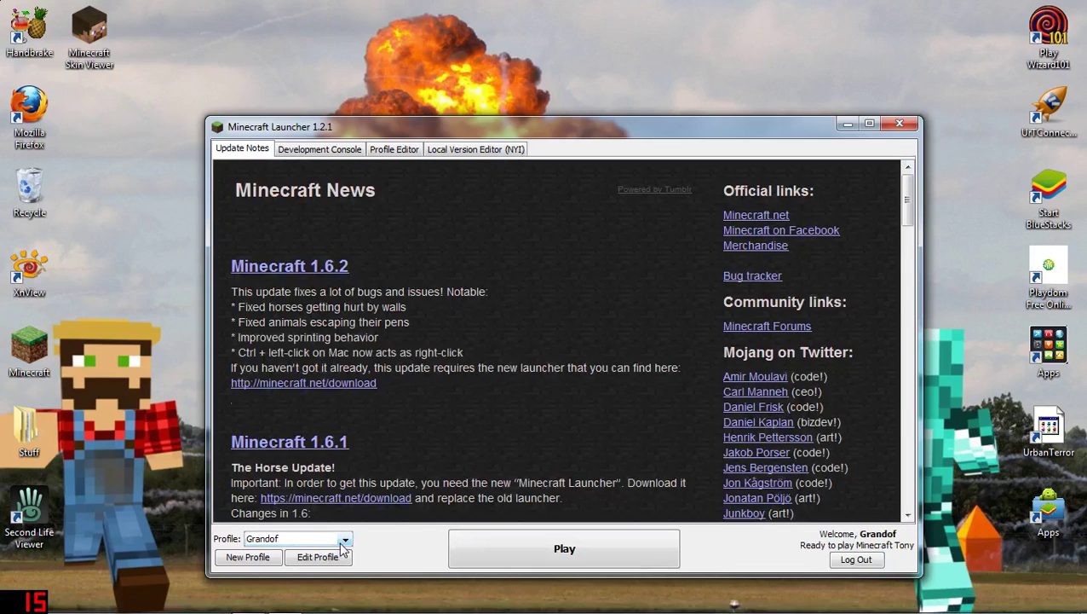
left_click(344, 542)
left_click(341, 545)
left_click(325, 563)
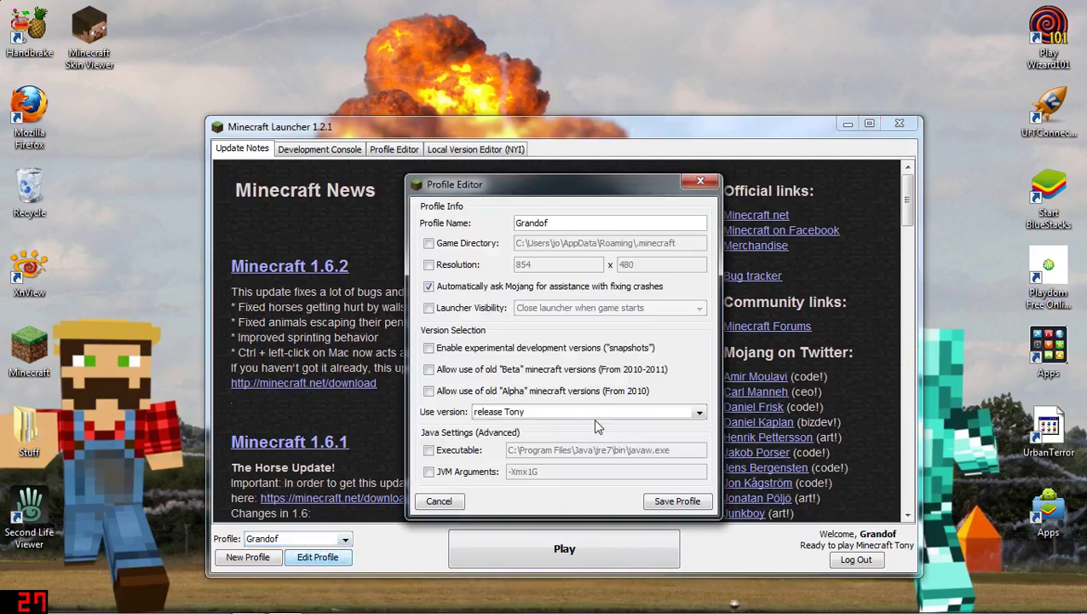
left_click(596, 416)
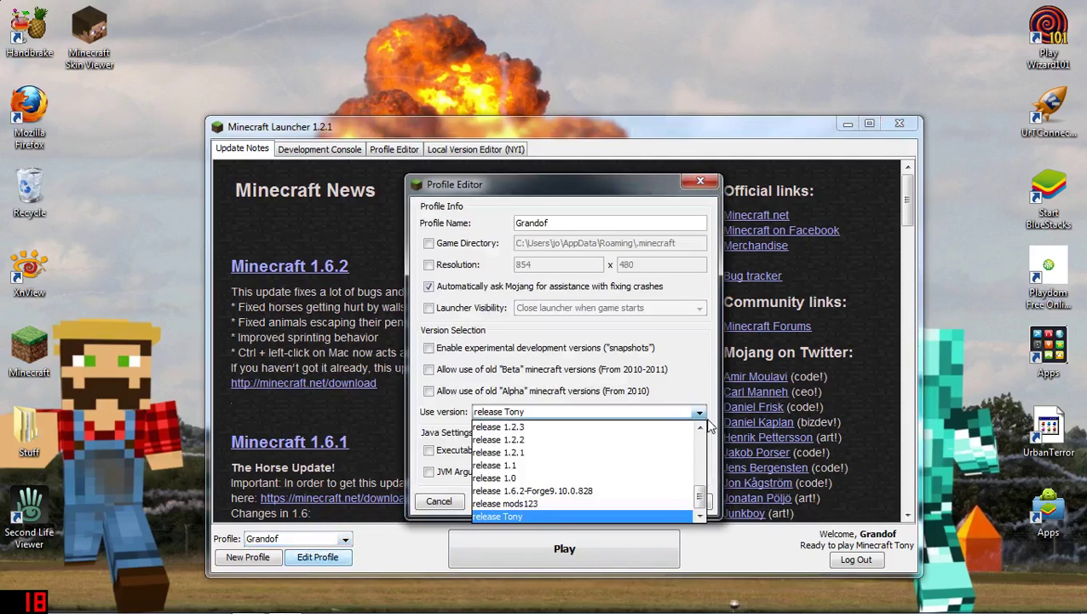
scroll(592, 507, "up", 3)
scroll(591, 507, "down", 3)
left_click(597, 511)
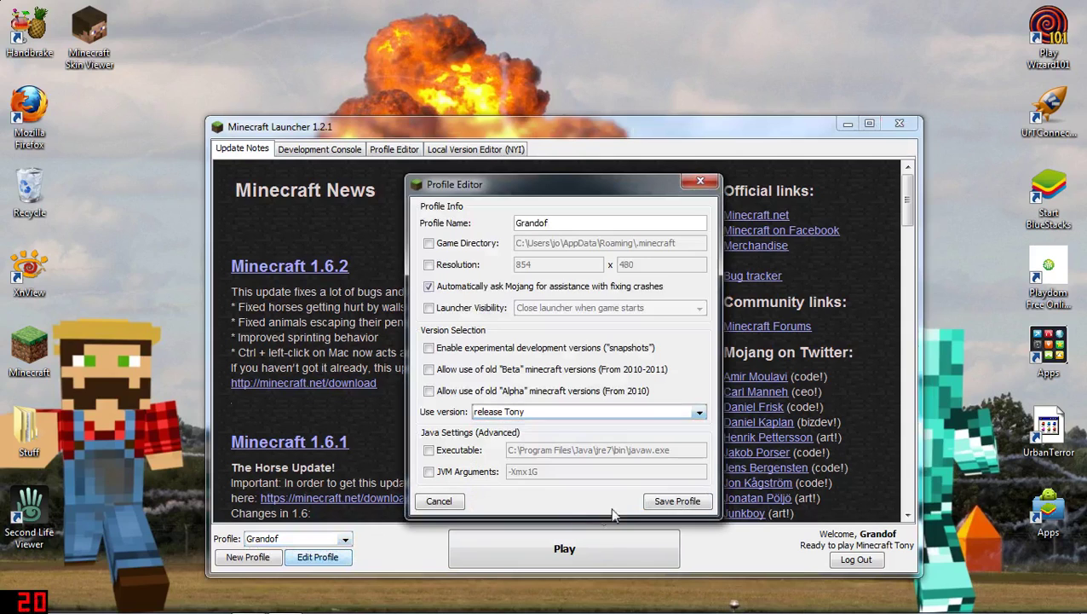
left_click(673, 502)
- Switch the profile to release mods123, save it, and close the launcher
left_click(329, 560)
left_click(587, 412)
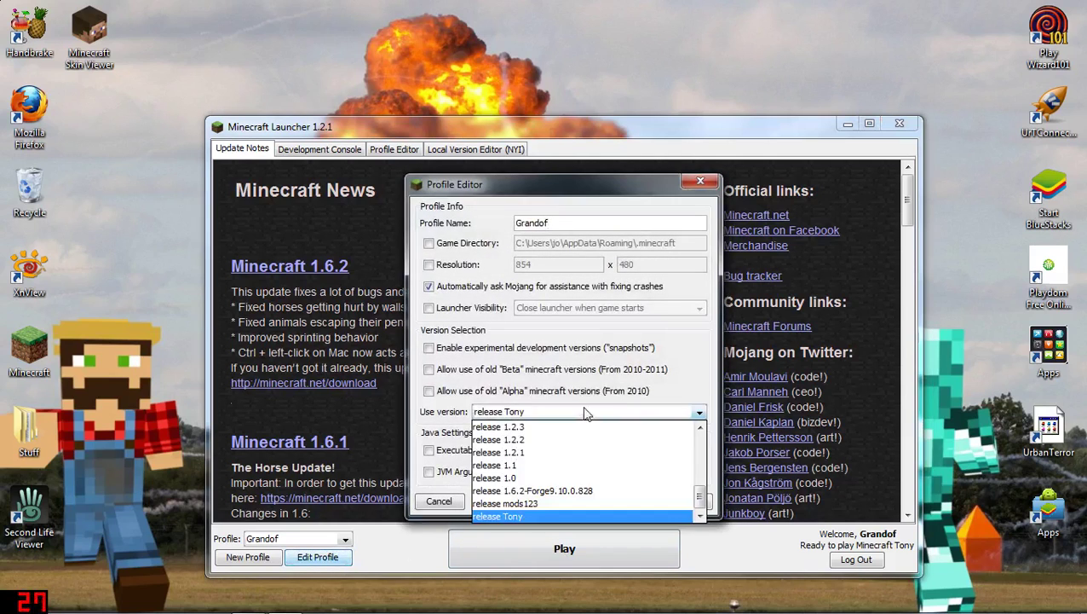
left_click(583, 503)
left_click(669, 498)
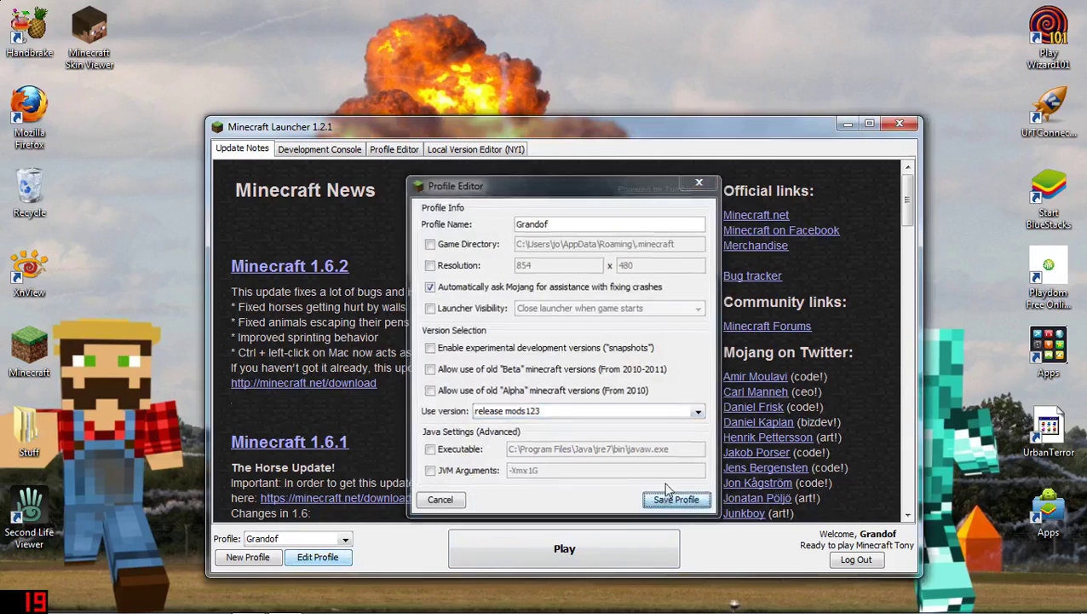
left_click(908, 127)
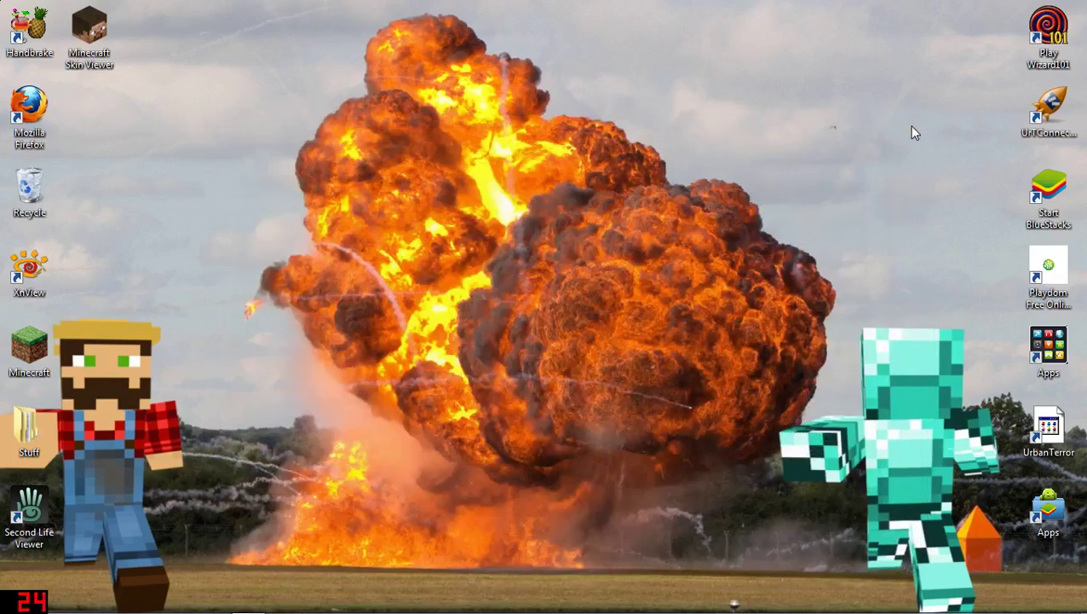
key("super+r")
key("Return")
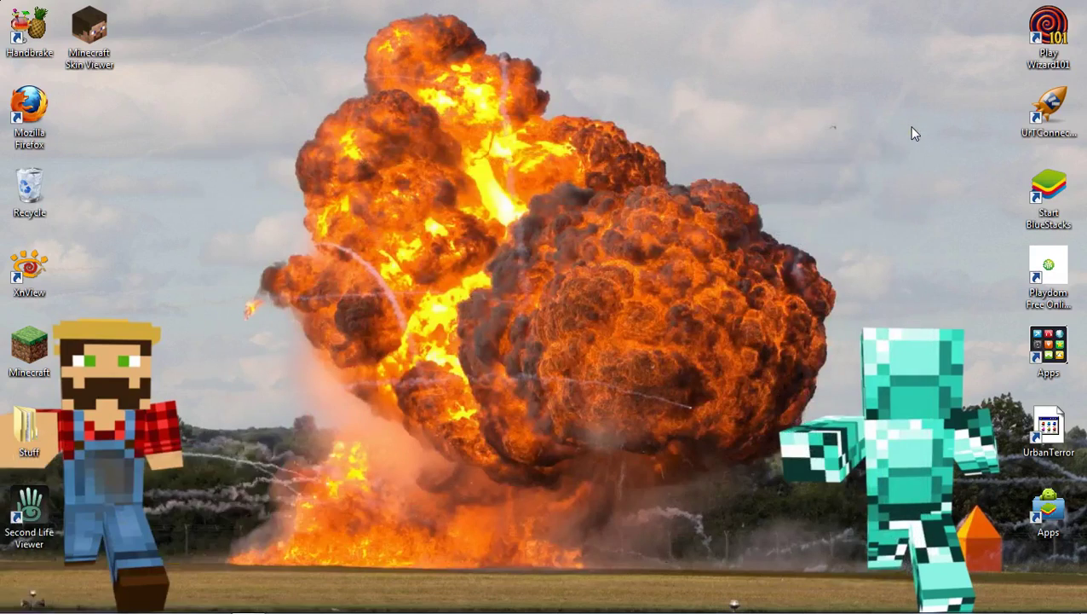
double_click(400, 288)
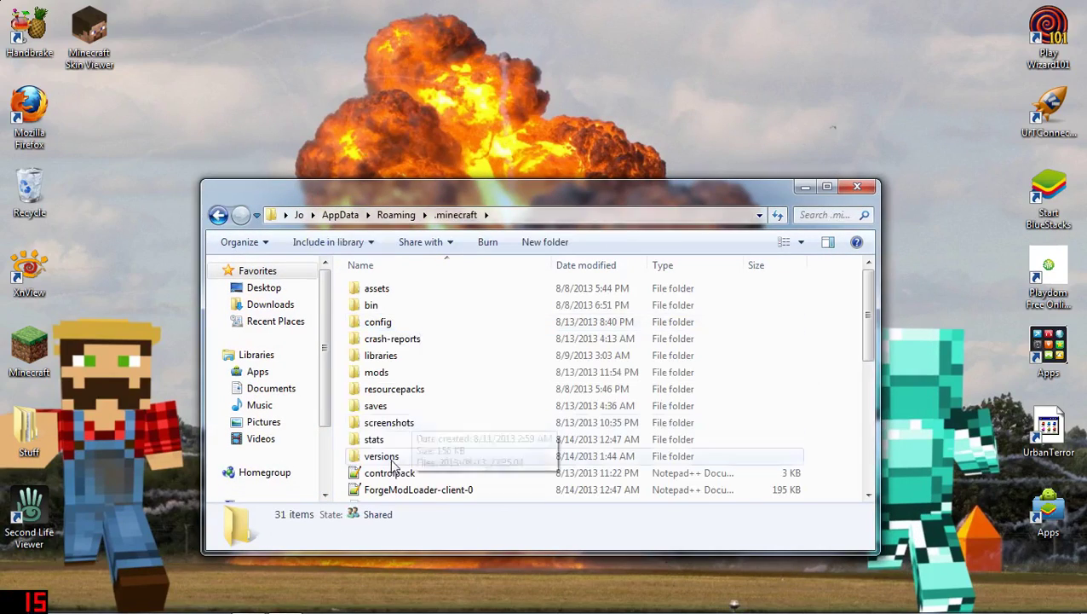
left_click(383, 456)
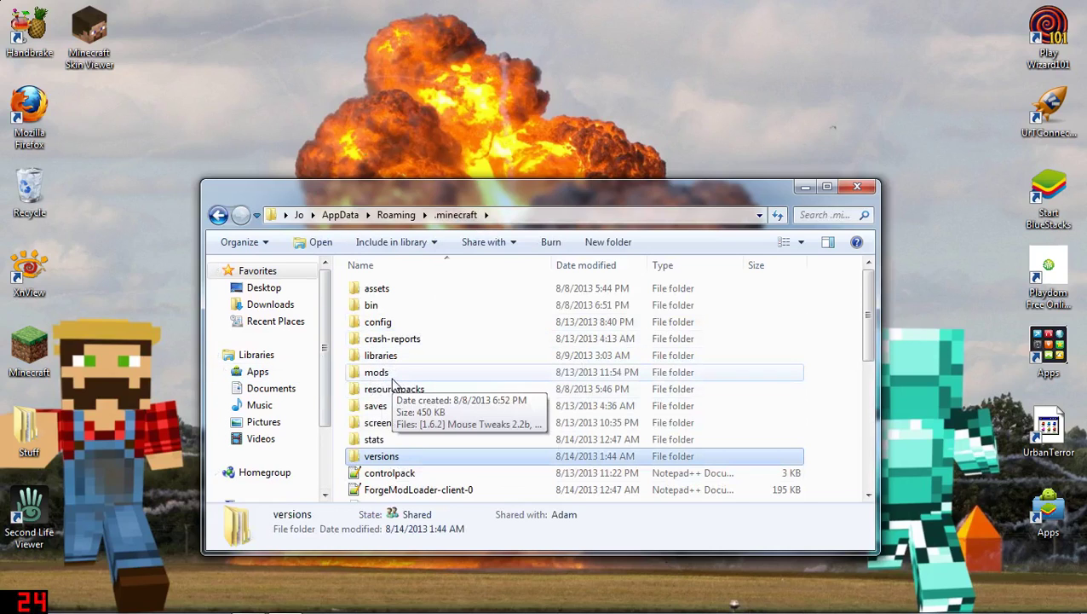
double_click(393, 378)
left_click_drag(393, 388, 439, 294)
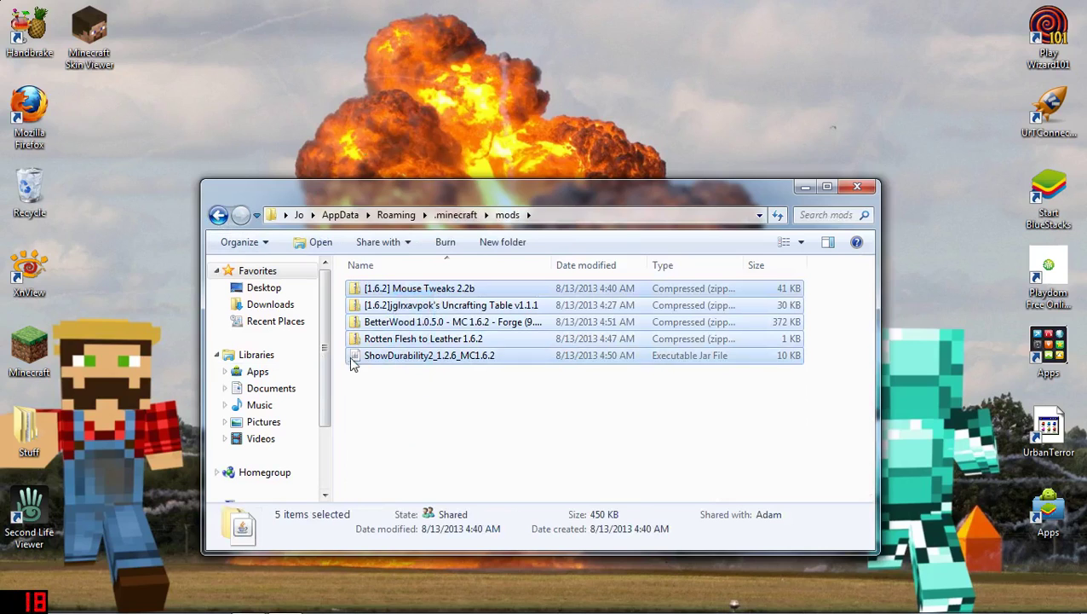
left_click(395, 397)
left_click_drag(479, 392, 477, 298)
left_click(401, 427)
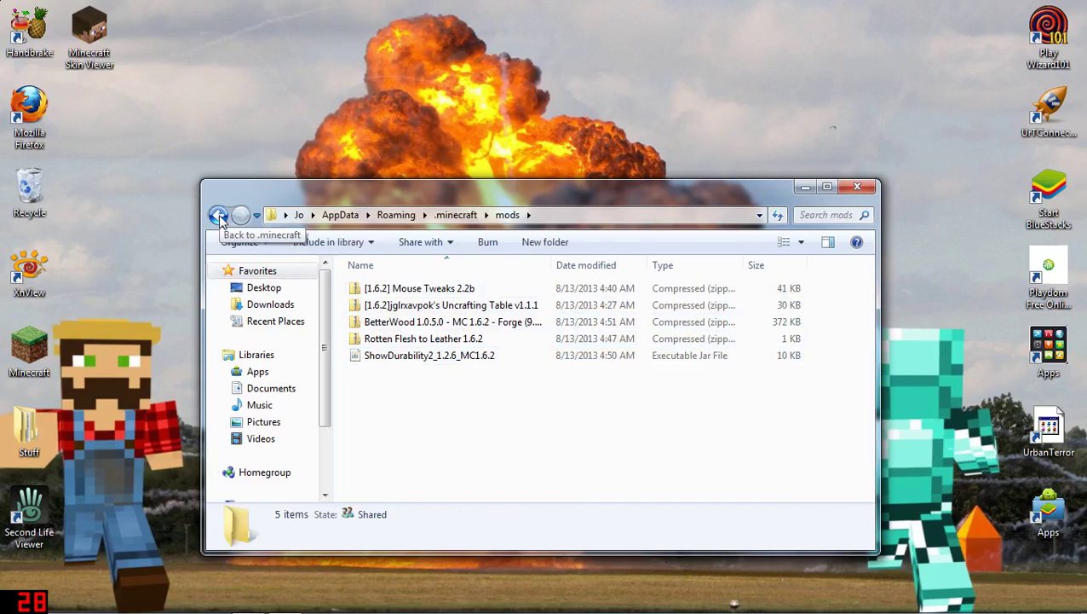
left_click(874, 186)
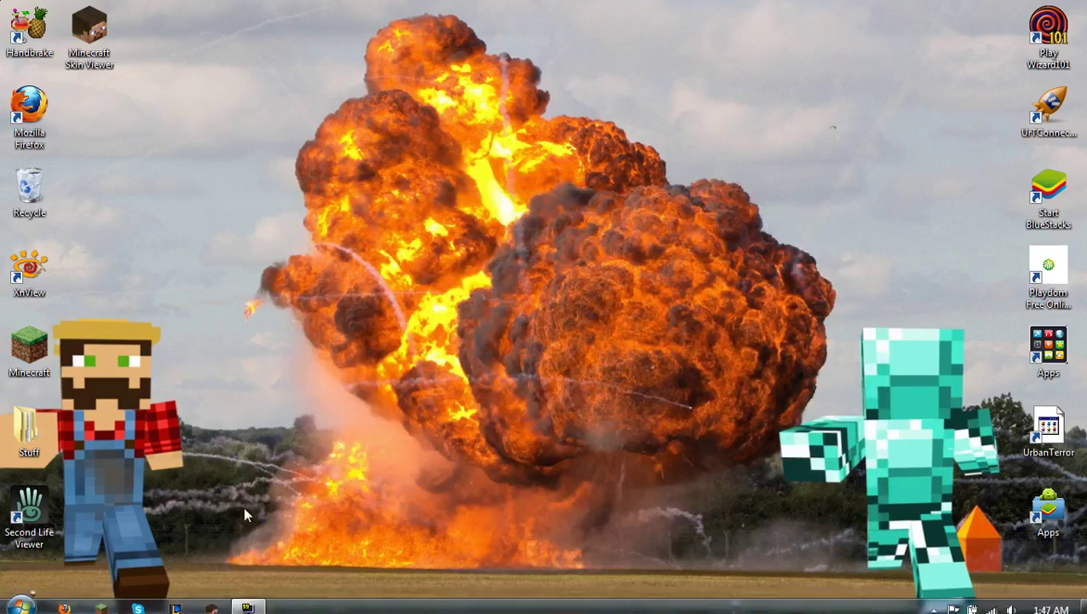